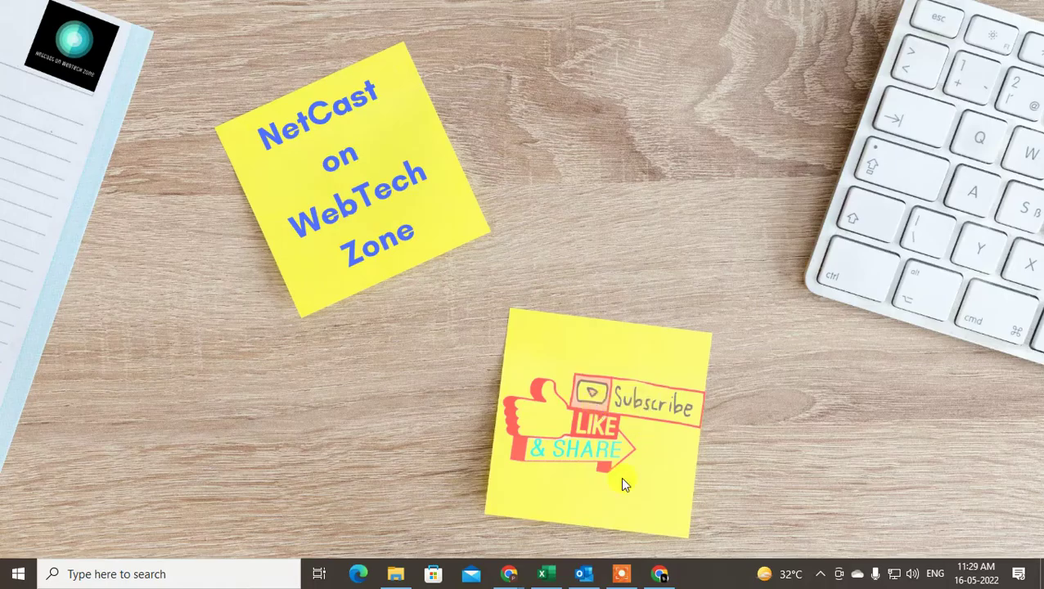
Switch to Outlook's mail view and open the Import and Export Wizard
{"action": "left_click", "coordinate": [582, 574]}
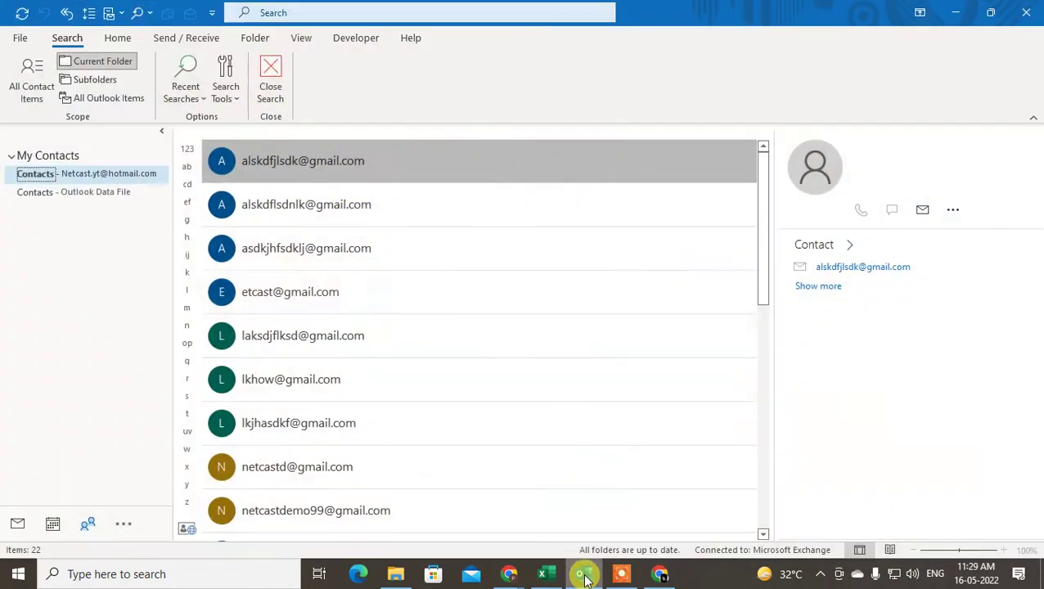
{"action": "left_click", "coordinate": [17, 524]}
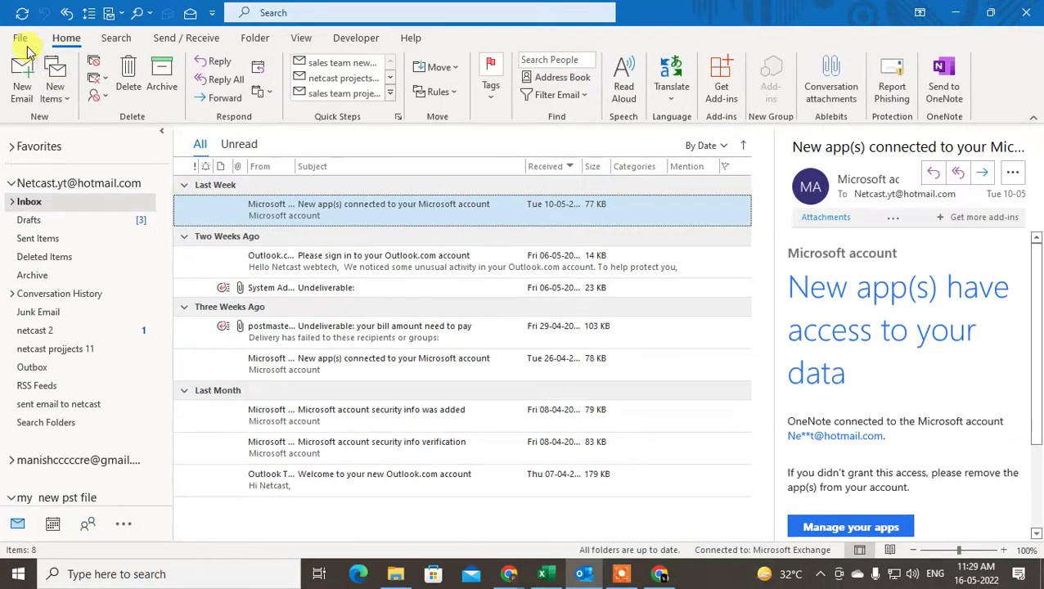
{"action": "left_click", "coordinate": [20, 37]}
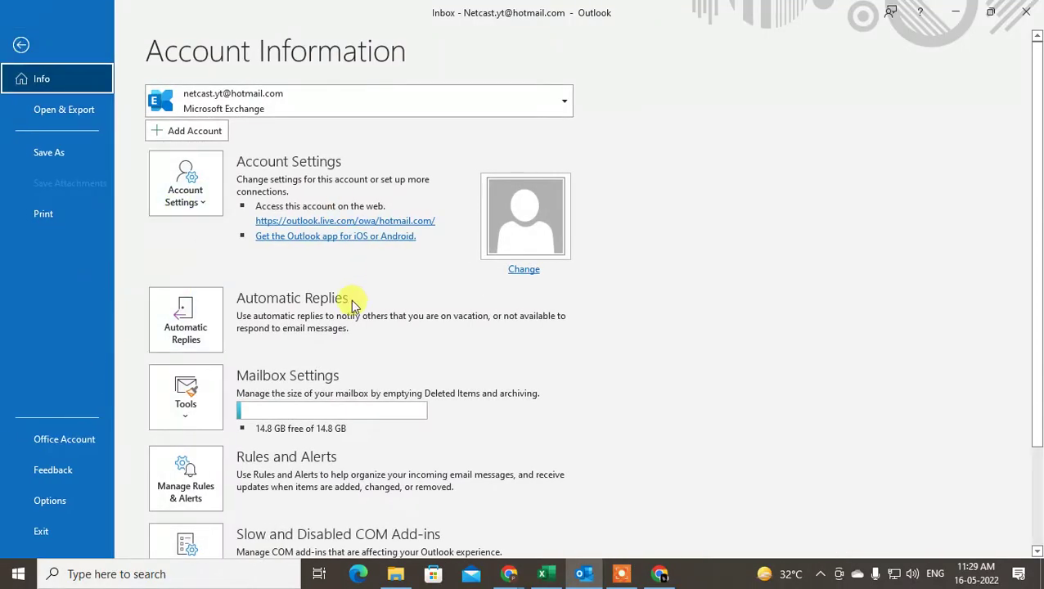
{"action": "left_click", "coordinate": [59, 113]}
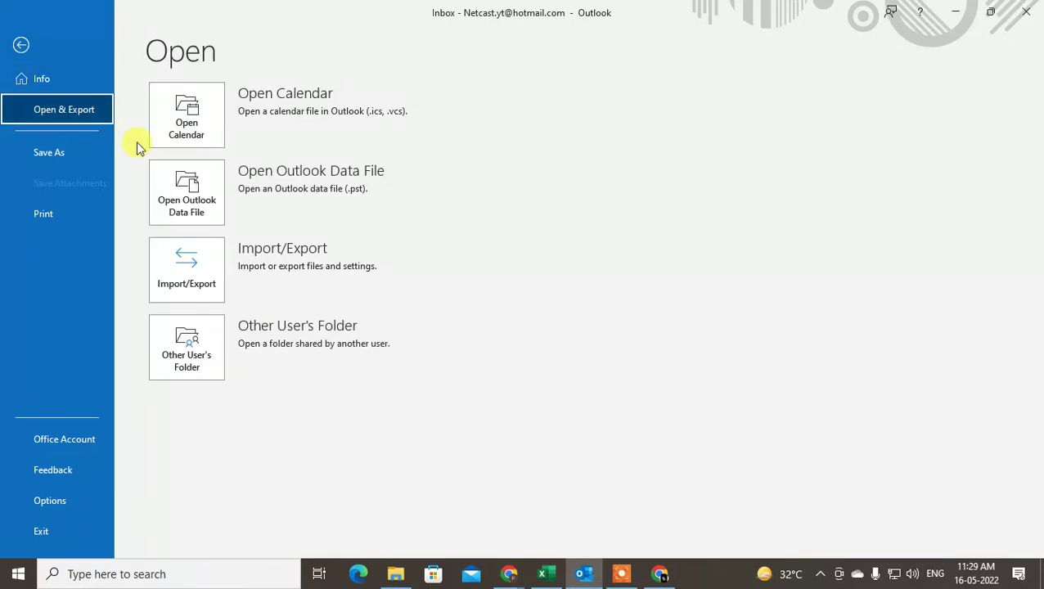
{"action": "left_click", "coordinate": [201, 290]}
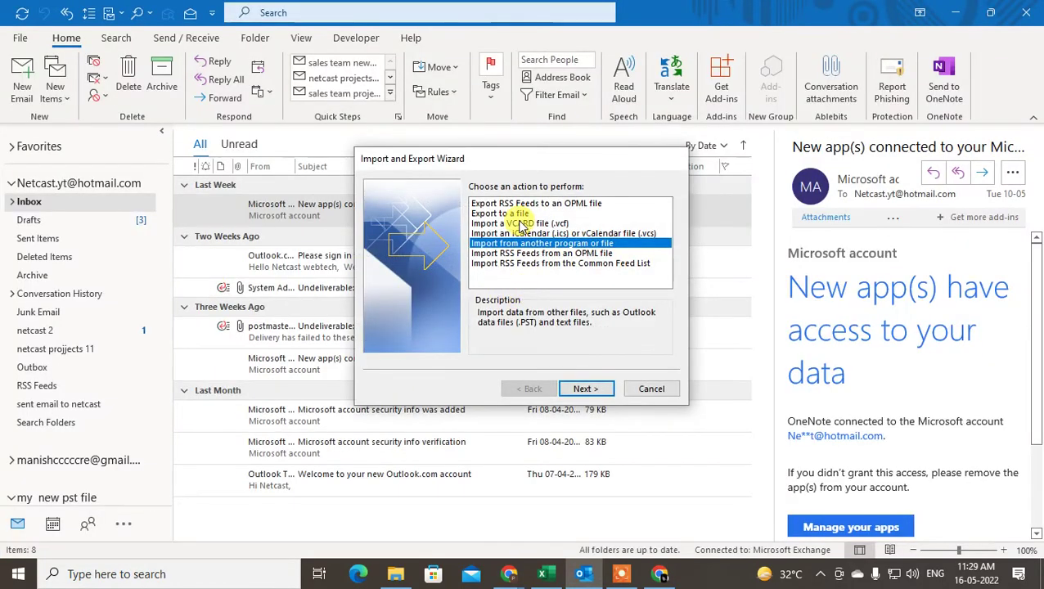
Choose to export to a file and set the file type to Outlook Data File (.pst)
{"action": "left_click", "coordinate": [522, 224]}
{"action": "left_click", "coordinate": [596, 243]}
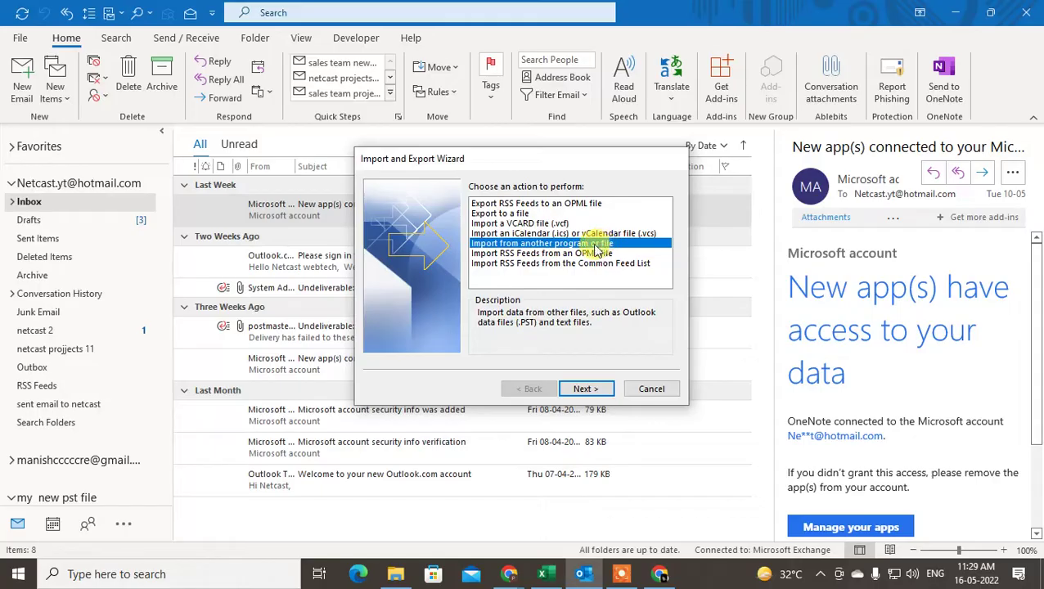
{"action": "left_click", "coordinate": [493, 215]}
{"action": "left_click", "coordinate": [586, 382]}
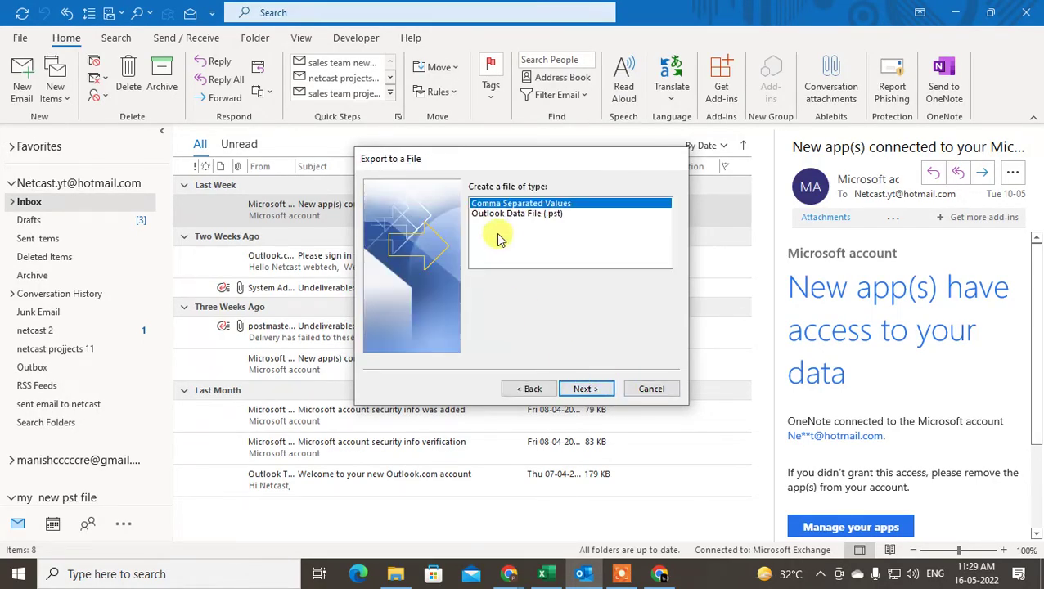
{"action": "left_click", "coordinate": [508, 214]}
{"action": "left_click", "coordinate": [588, 392]}
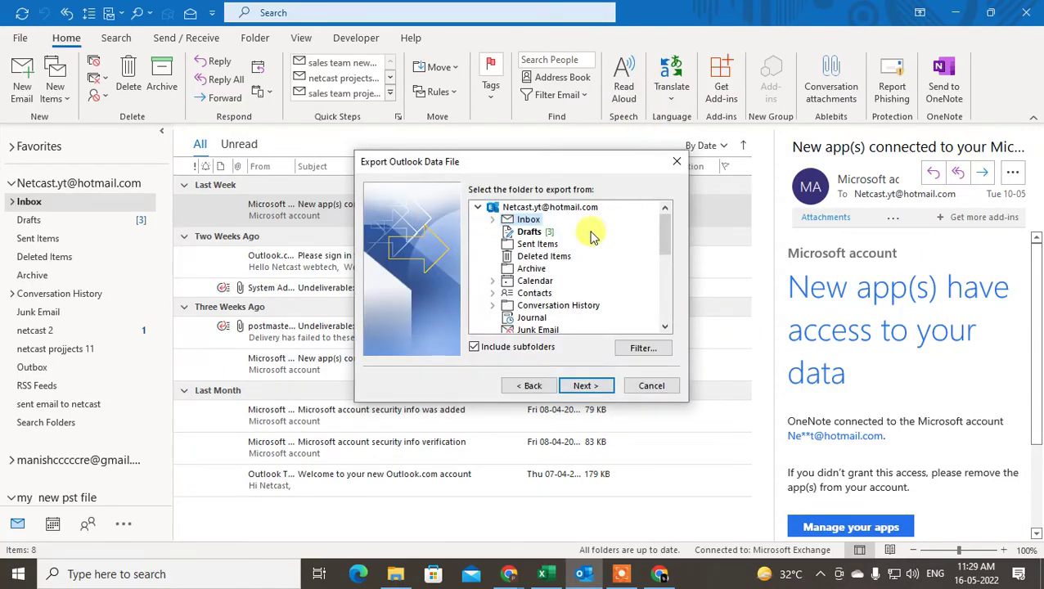
Select the NetCast Gmail account's top-level folder, with subfolders included, as the folder to export
{"action": "left_click_drag", "start_coordinate": [666, 242], "coordinate": [649, 123]}
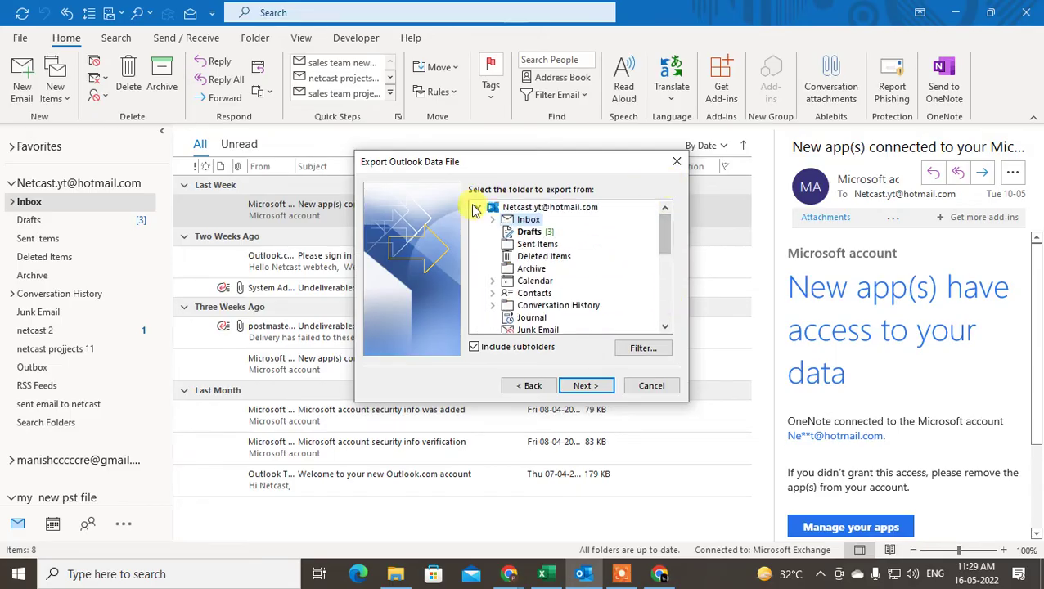
{"action": "left_click", "coordinate": [481, 209]}
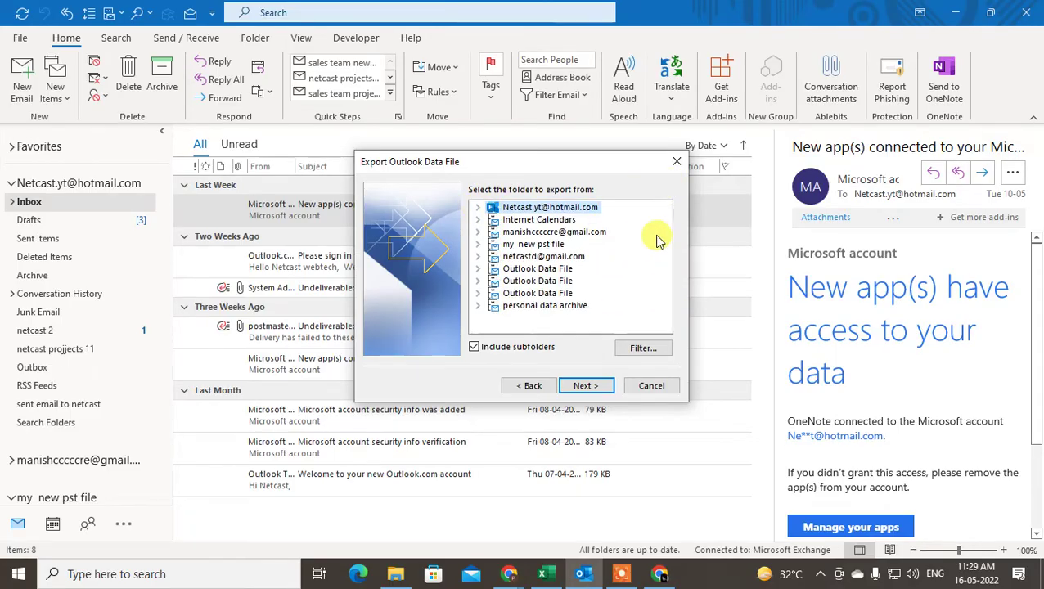
{"action": "left_click", "coordinate": [538, 258]}
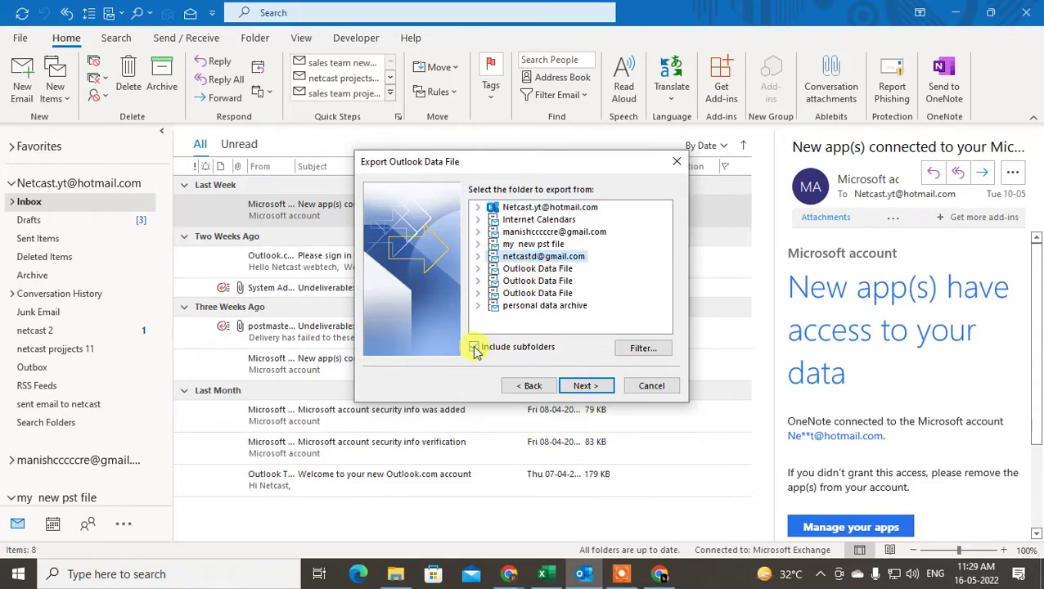
{"action": "left_click", "coordinate": [478, 256]}
{"action": "scroll", "coordinate": [546, 281], "scroll_direction": "down", "scroll_amount": 1}
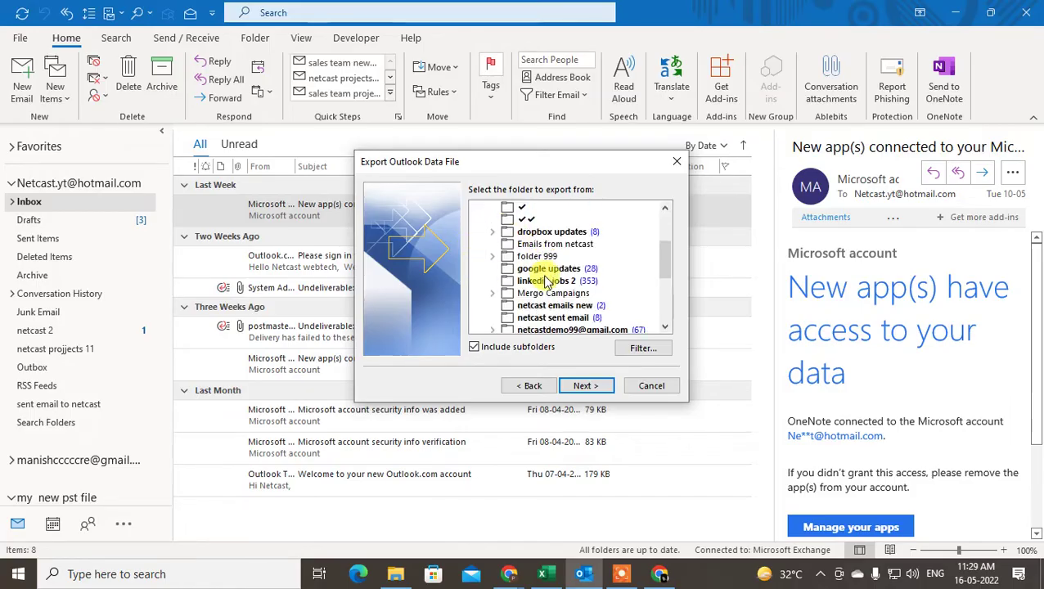
{"action": "scroll", "coordinate": [547, 281], "scroll_direction": "down", "scroll_amount": 1}
{"action": "scroll", "coordinate": [547, 280], "scroll_direction": "up", "scroll_amount": 3}
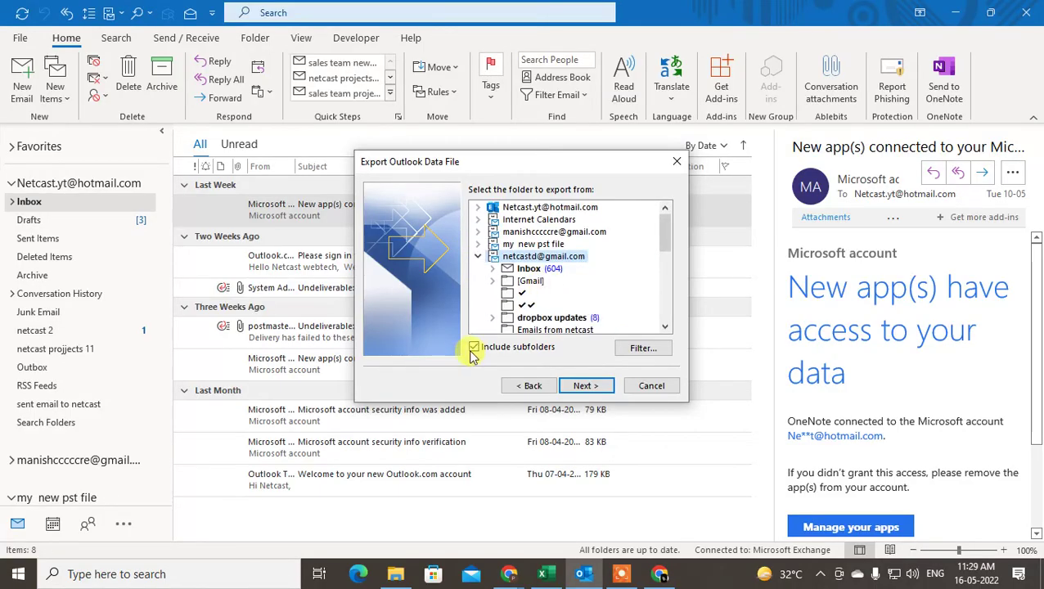
{"action": "left_click", "coordinate": [583, 386]}
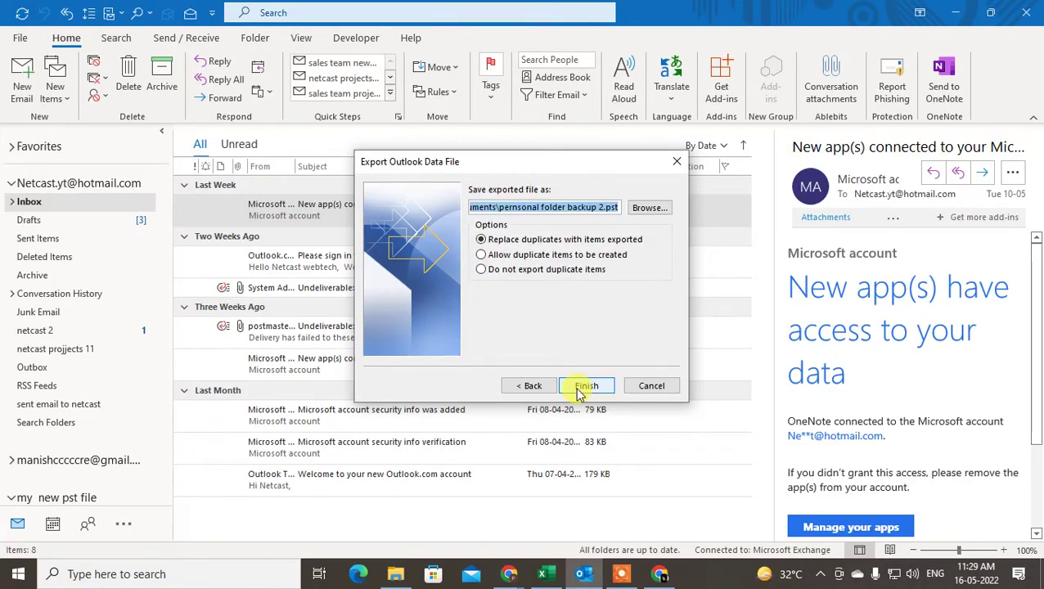
Set the export file to "migrate backup for gmail" in the Documents folder
{"action": "left_click", "coordinate": [642, 208]}
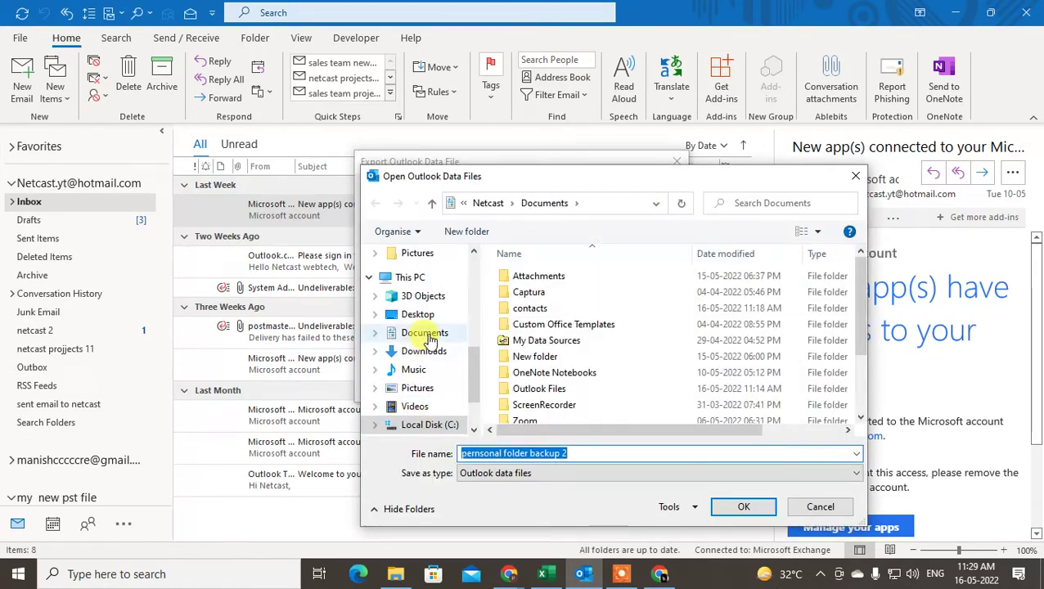
{"action": "left_click", "coordinate": [425, 333]}
{"action": "scroll", "coordinate": [854, 282], "scroll_direction": "down", "scroll_amount": 2}
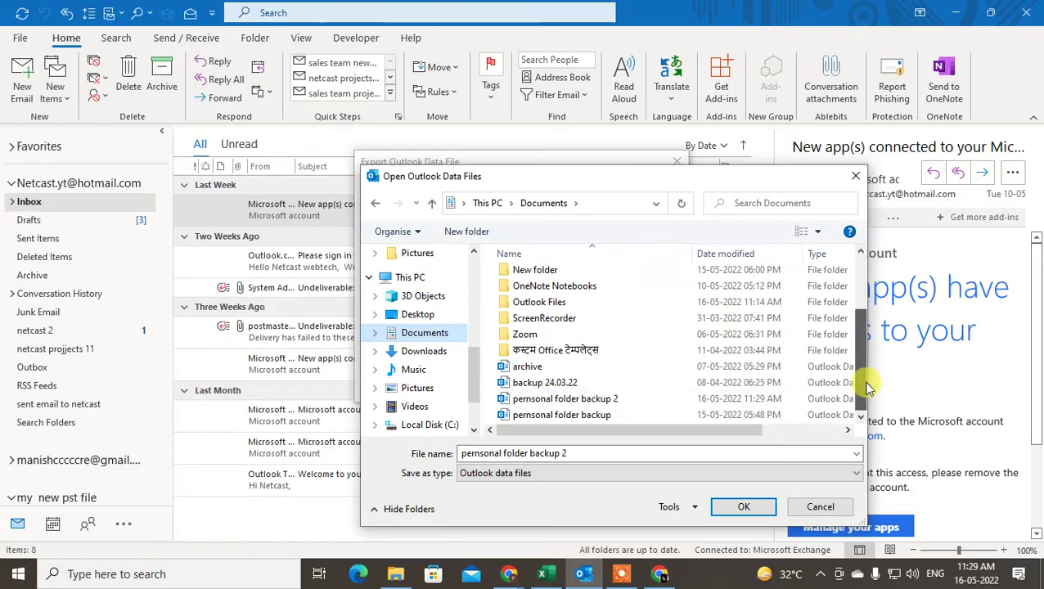
{"action": "left_click", "coordinate": [604, 452]}
{"action": "left_click", "coordinate": [603, 451]}
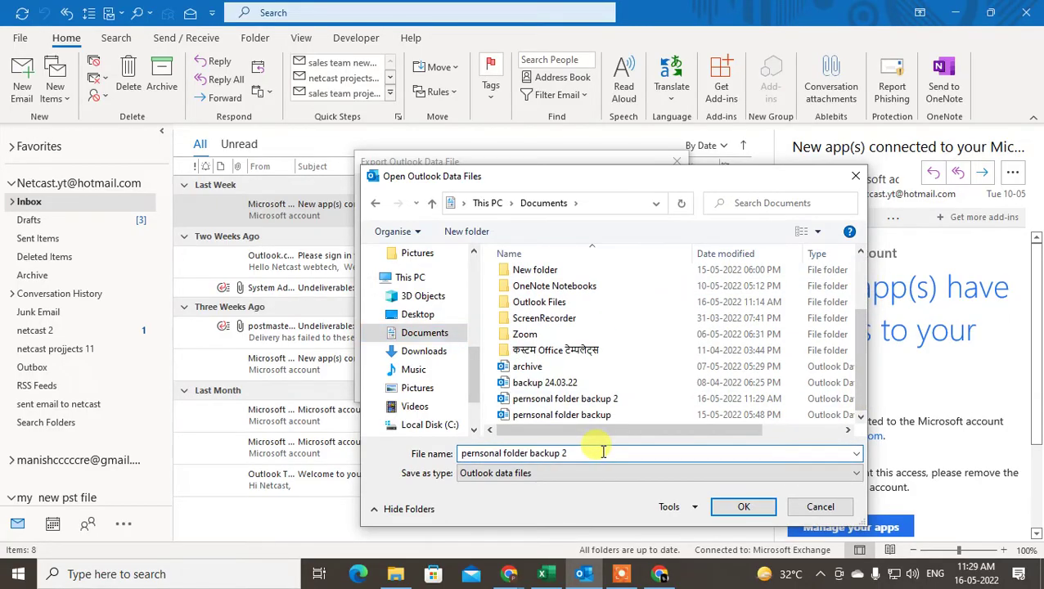
{"action": "type", "text": "22"}
{"action": "key", "text": "ctrl+a"}
{"action": "type", "text": "mi"}
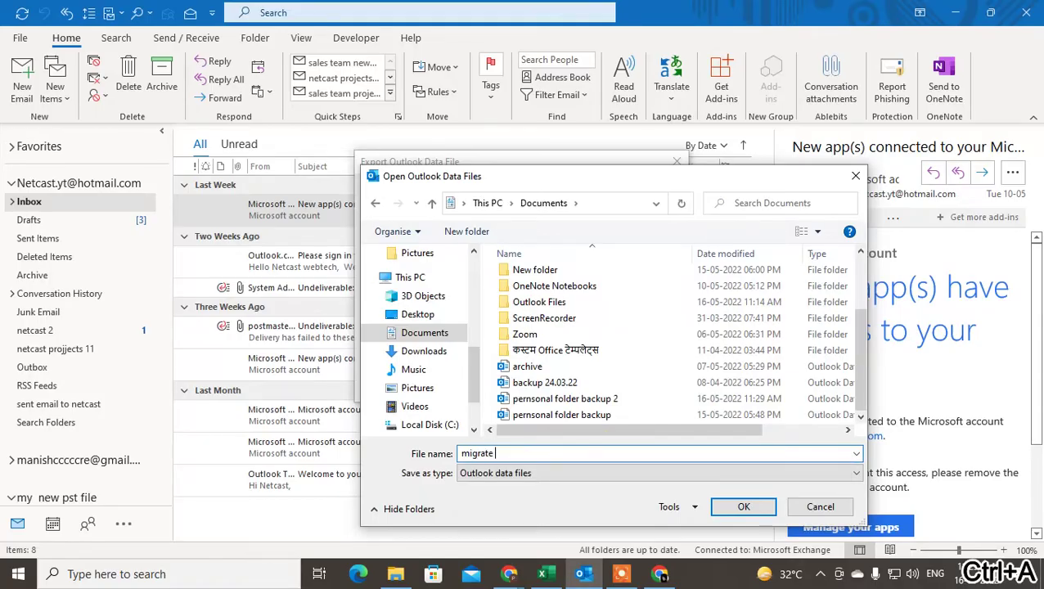
{"action": "type", "text": "grate backup for"}
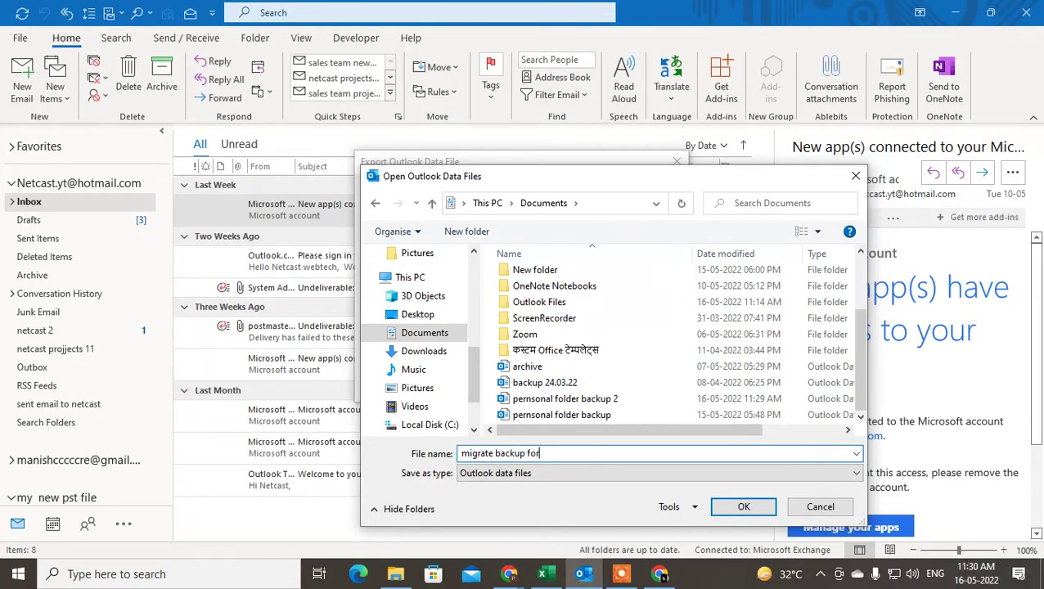
{"action": "type", "text": " gmail"}
{"action": "left_click", "coordinate": [741, 505]}
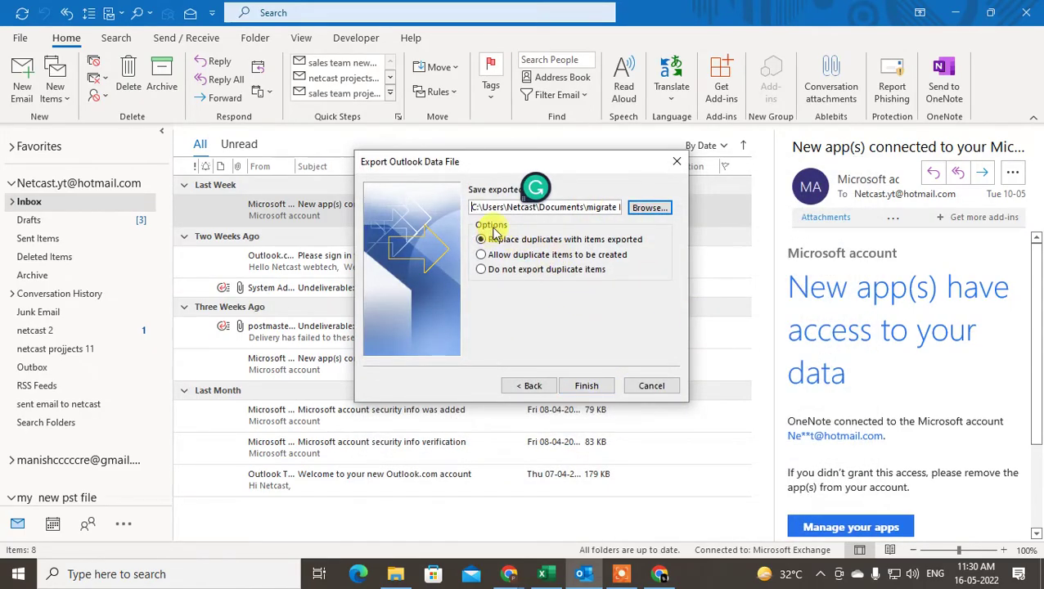
Set the export to skip duplicate items and start it without a password on the data file
{"action": "left_click", "coordinate": [502, 270]}
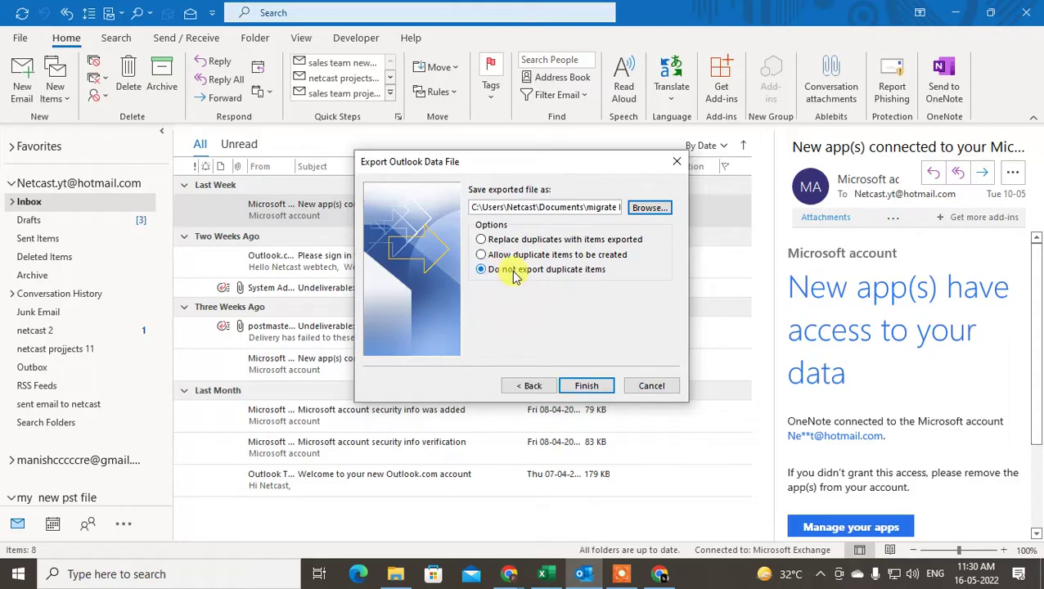
{"action": "left_click", "coordinate": [591, 383]}
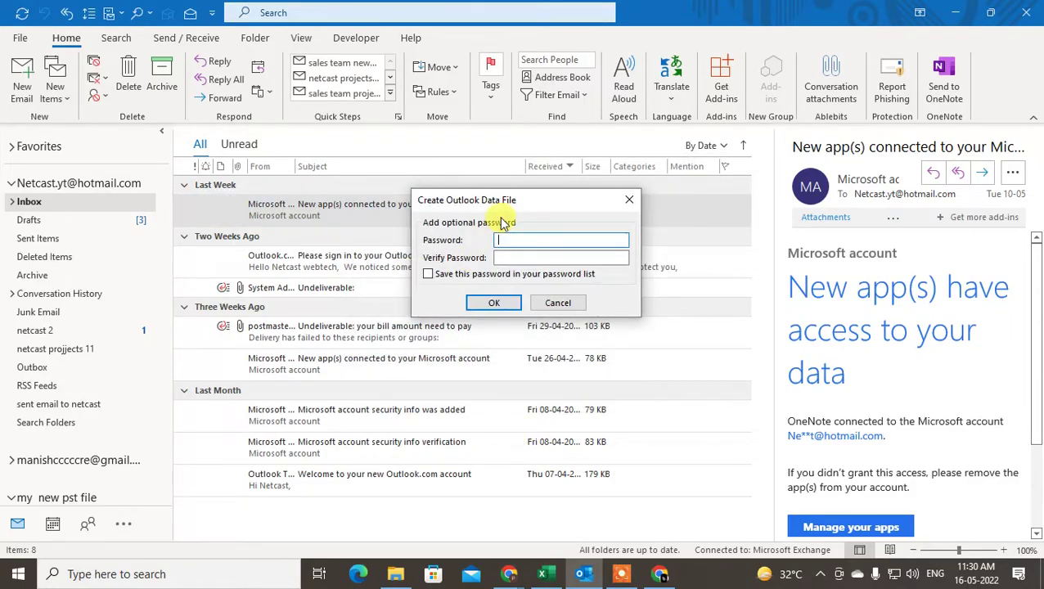
{"action": "left_click_drag", "start_coordinate": [532, 200], "coordinate": [483, 185]}
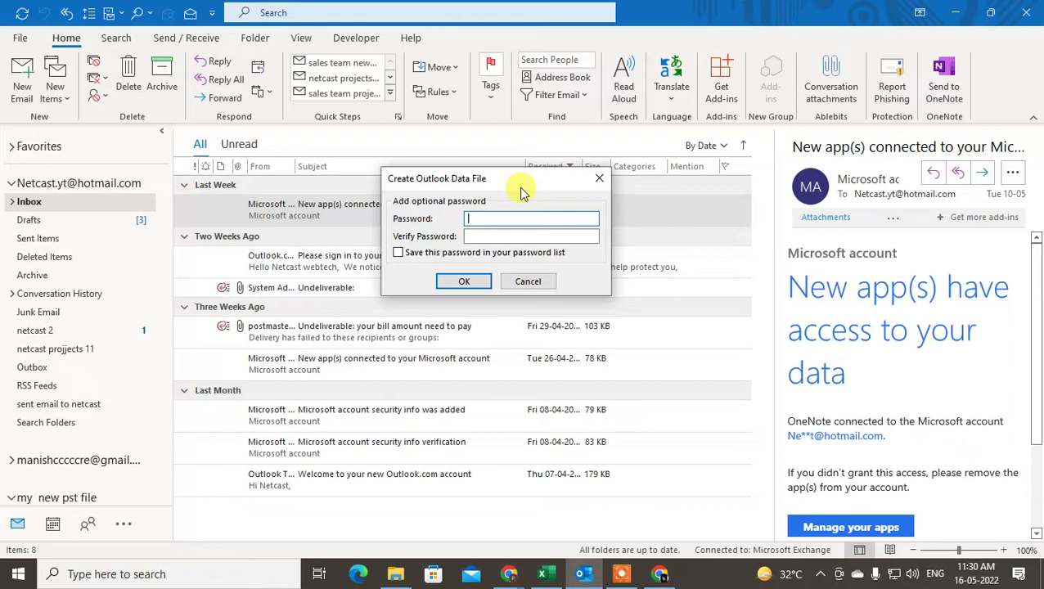
{"action": "left_click_drag", "start_coordinate": [520, 185], "coordinate": [534, 178]}
{"action": "left_click", "coordinate": [468, 274]}
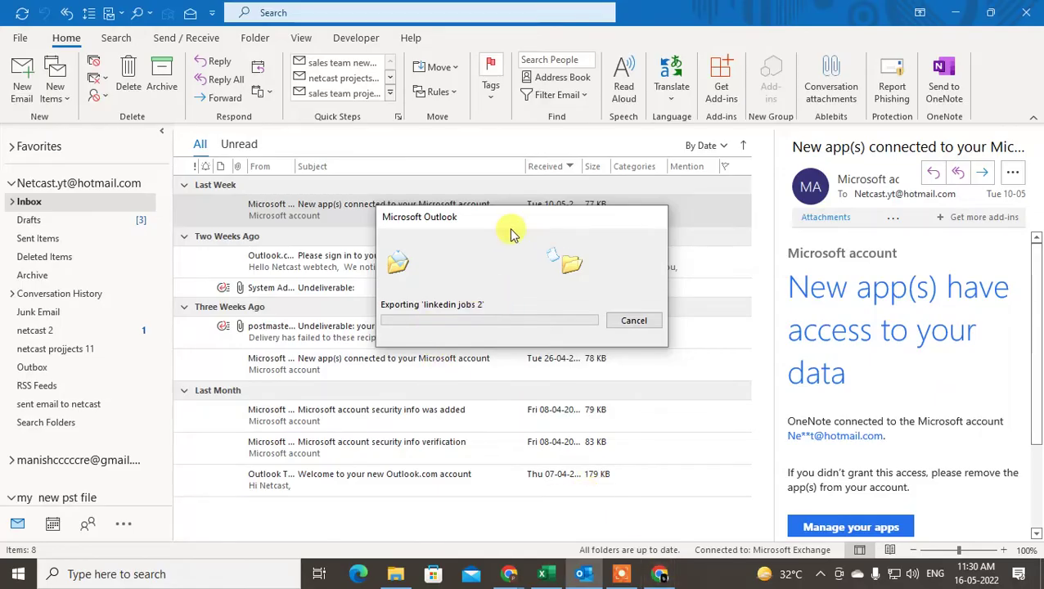
Switch to Chrome and search Google for "google suite sync for outlook"
{"action": "left_click", "coordinate": [662, 577]}
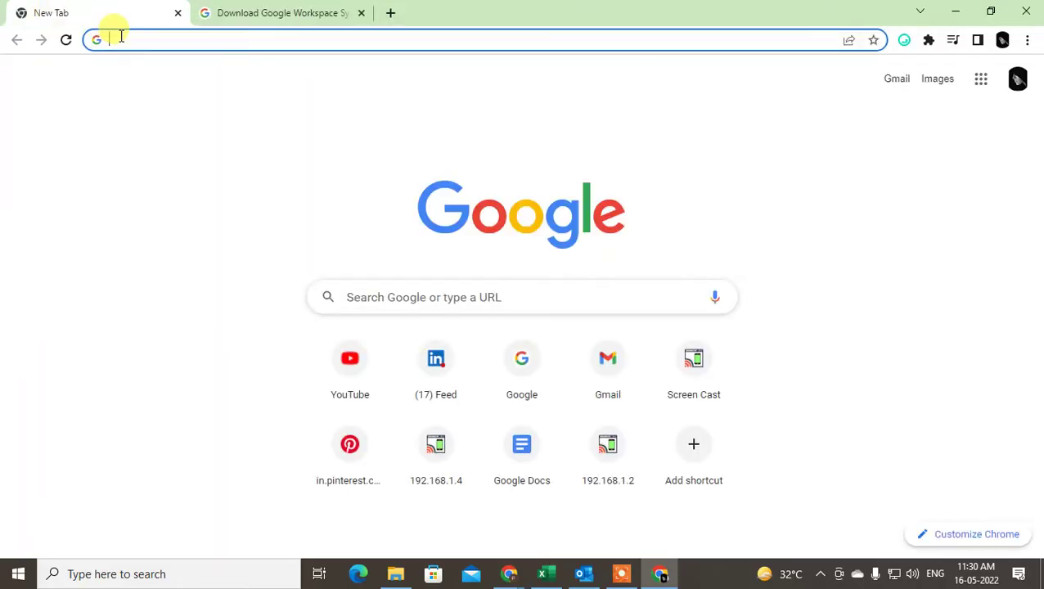
{"action": "type", "text": "goo"}
{"action": "key", "text": "Return"}
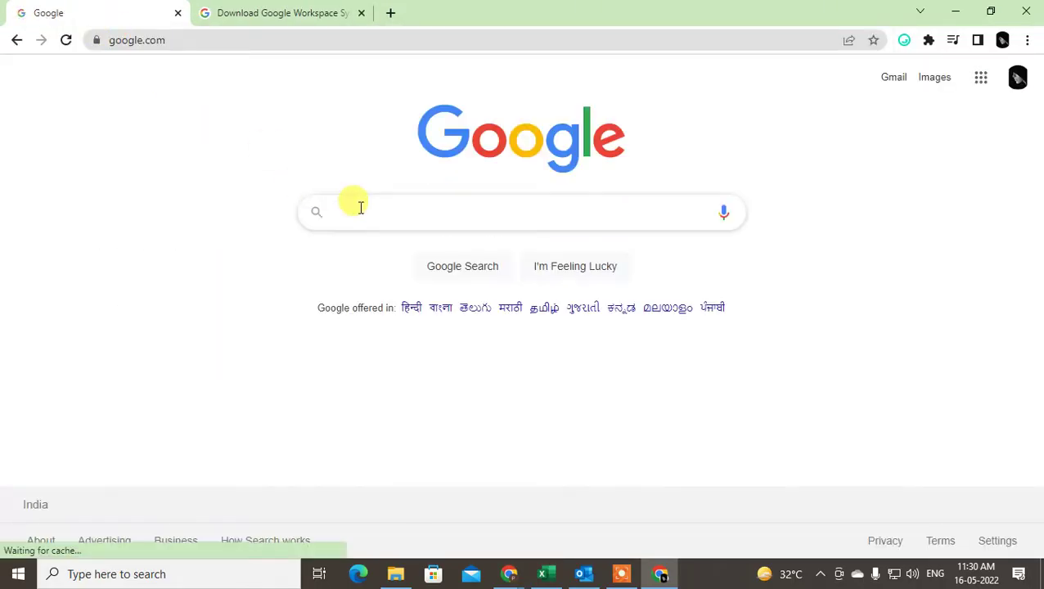
{"action": "left_click", "coordinate": [360, 207]}
{"action": "left_click", "coordinate": [443, 249]}
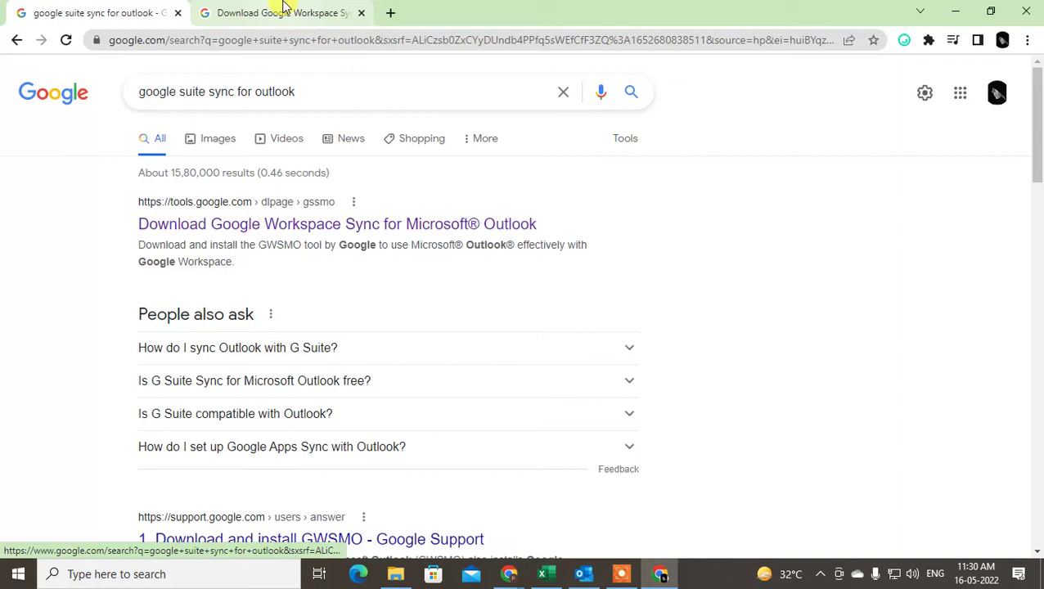
Download the GWSMO .exe installer from the already open Google Workspace Sync page and show it in its folder
{"action": "left_click", "coordinate": [244, 12]}
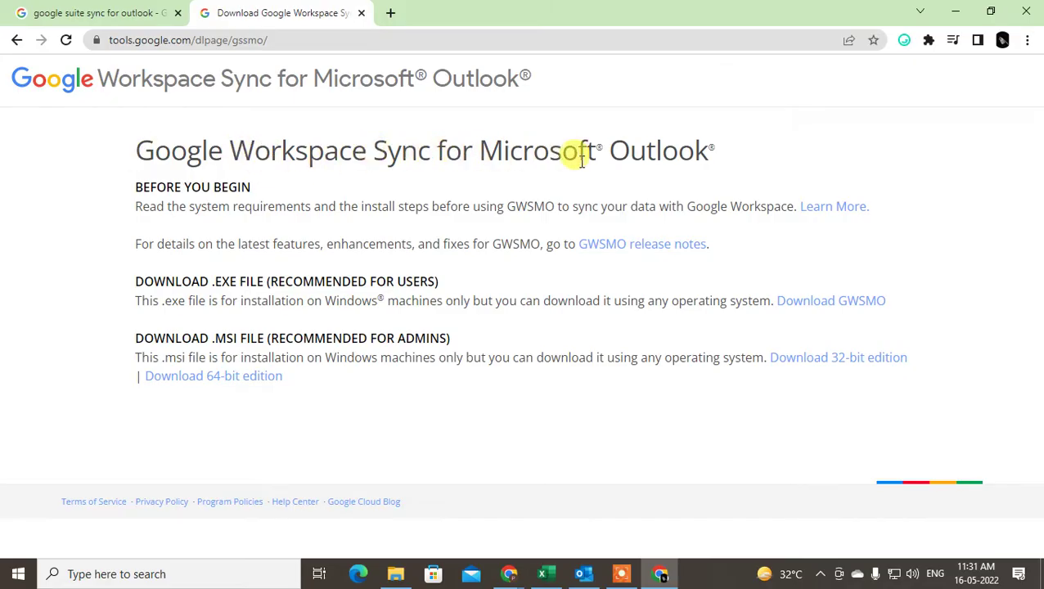
{"action": "left_click_drag", "start_coordinate": [694, 154], "coordinate": [140, 133]}
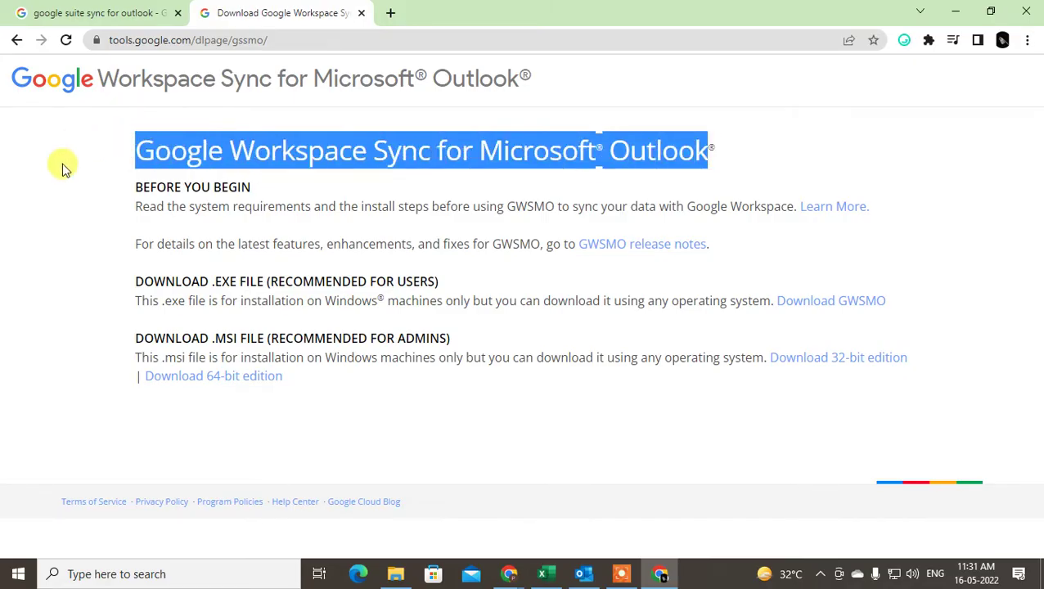
{"action": "left_click", "coordinate": [115, 166]}
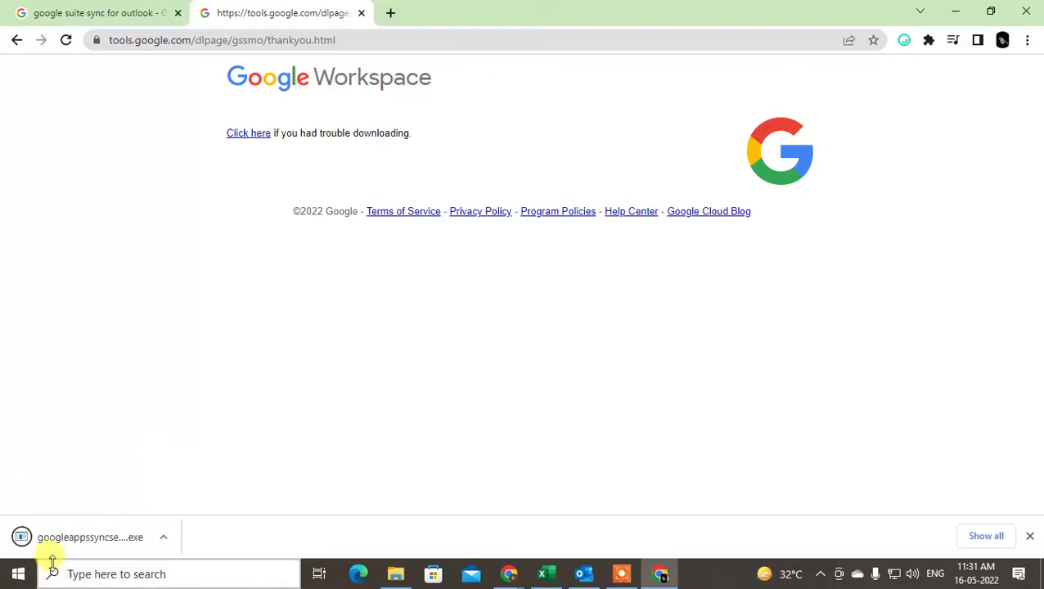
{"action": "left_click", "coordinate": [166, 538]}
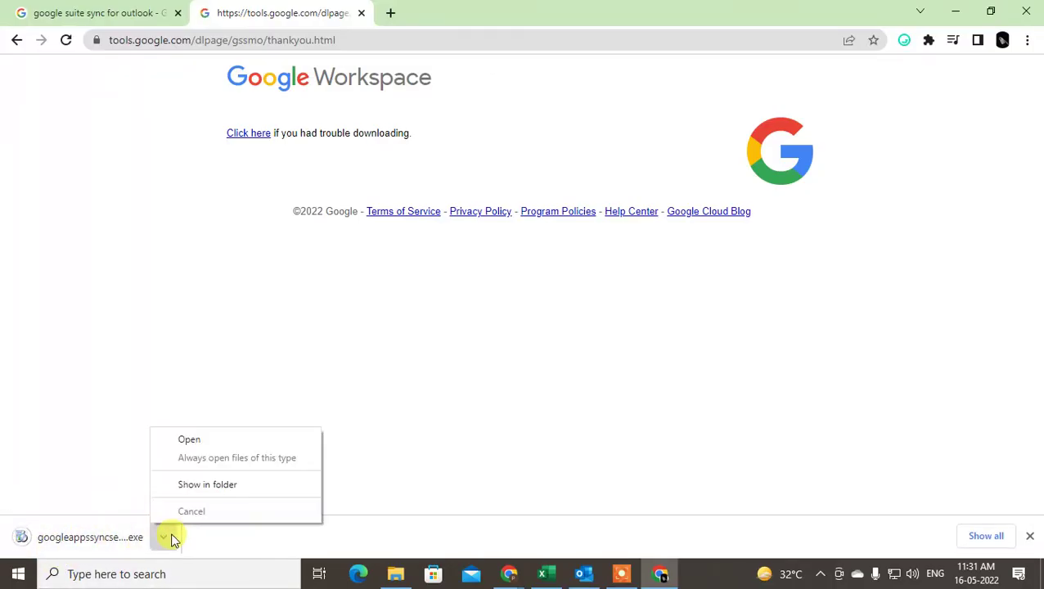
{"action": "left_click", "coordinate": [215, 486]}
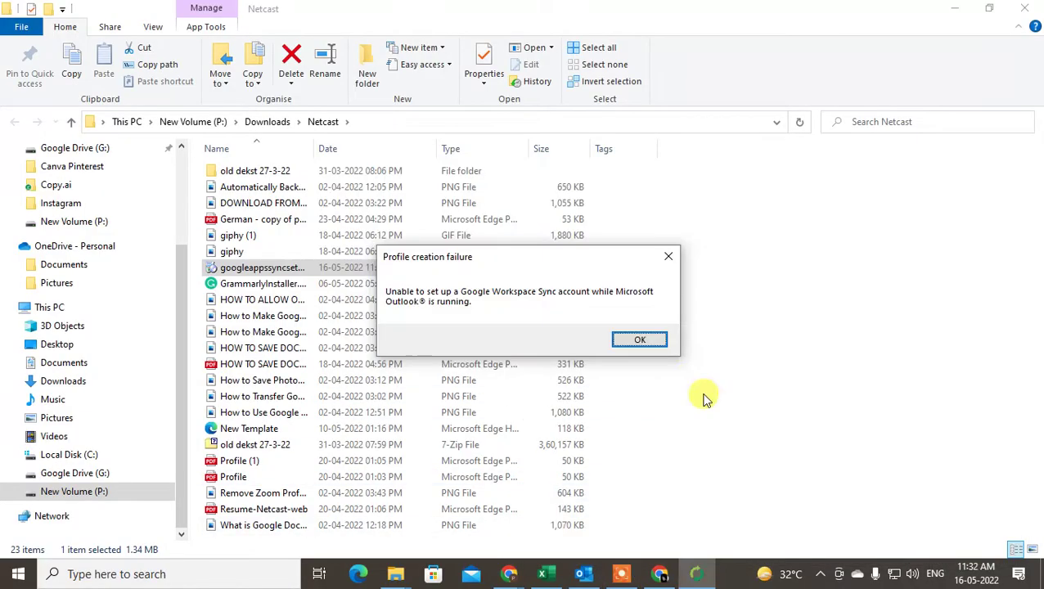
Dismiss the profile creation failure message
{"action": "left_click", "coordinate": [624, 576]}
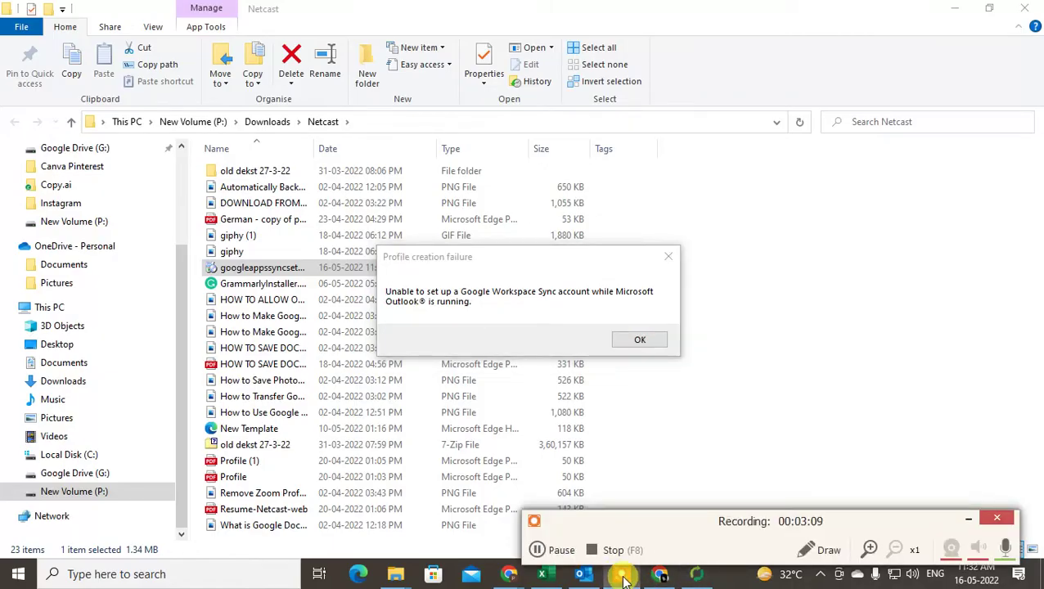
{"action": "left_click", "coordinate": [640, 340]}
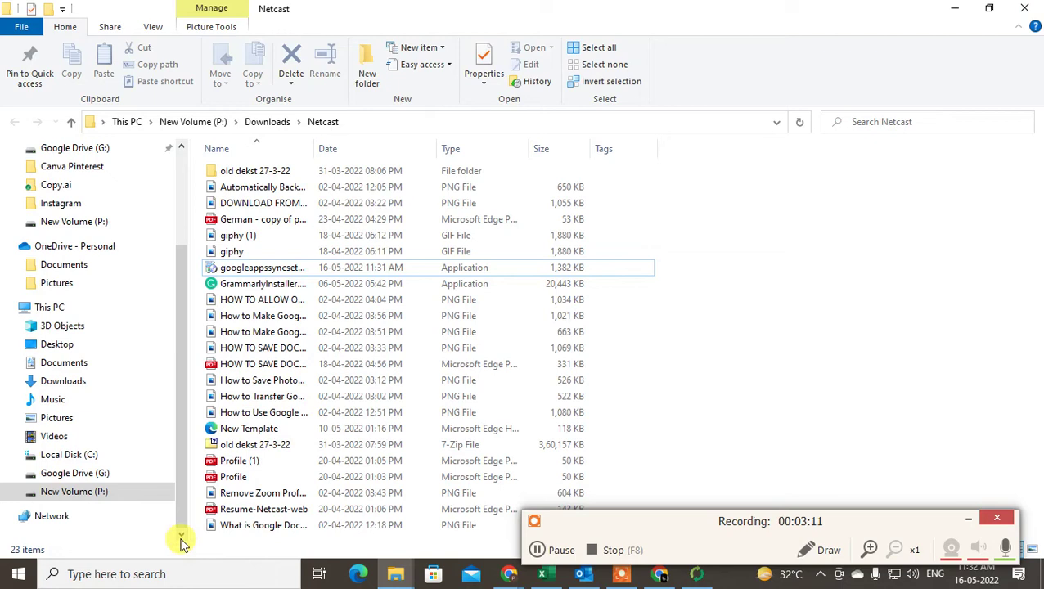
{"action": "left_click", "coordinate": [900, 533]}
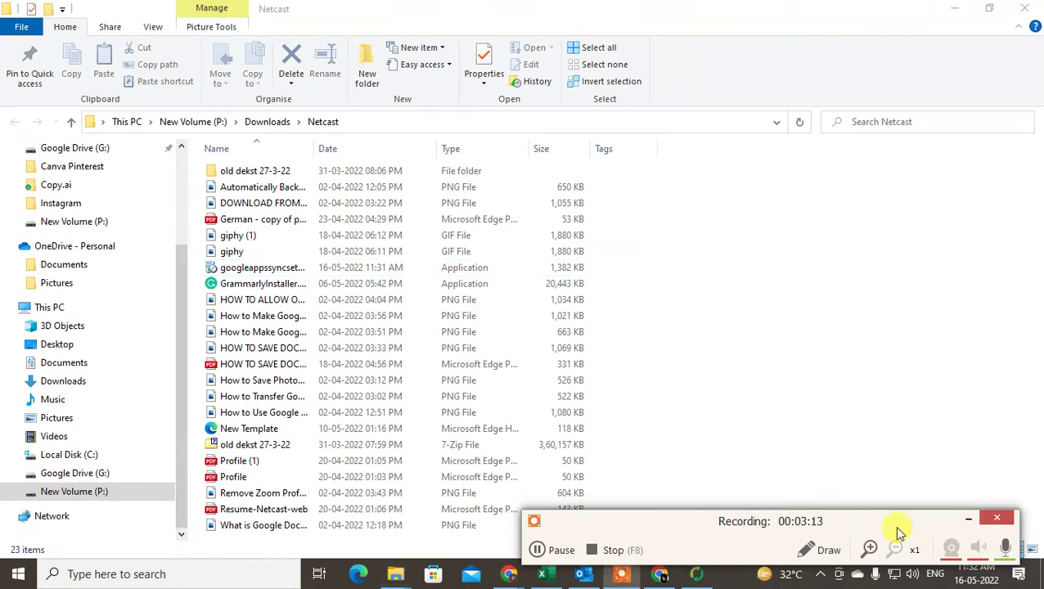
Bring up the sync account setup failure message about Outlook running and close it
{"action": "left_click", "coordinate": [956, 520]}
{"action": "left_click", "coordinate": [698, 575]}
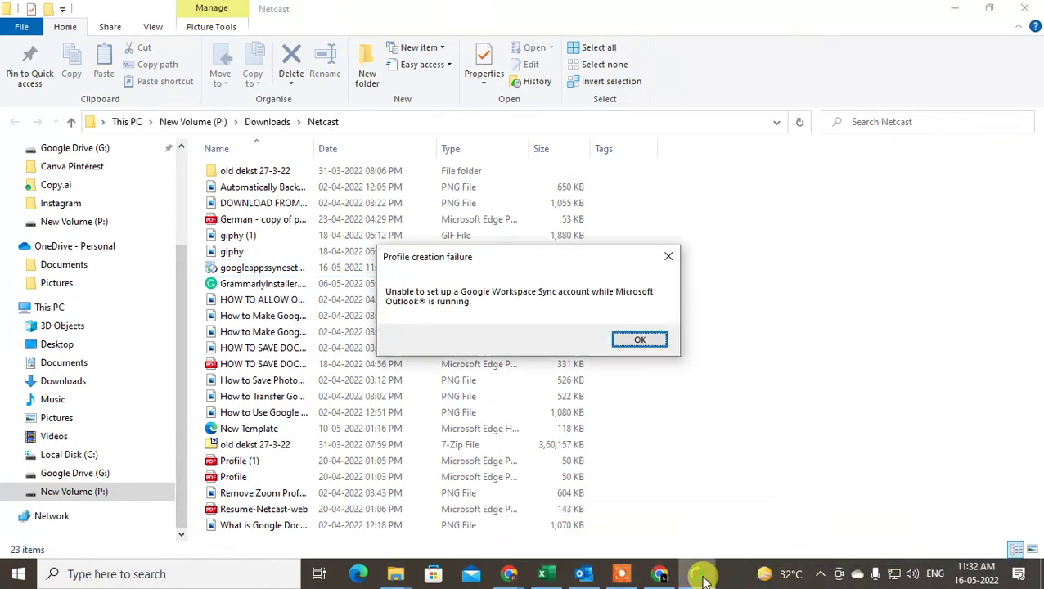
{"action": "left_click", "coordinate": [626, 339]}
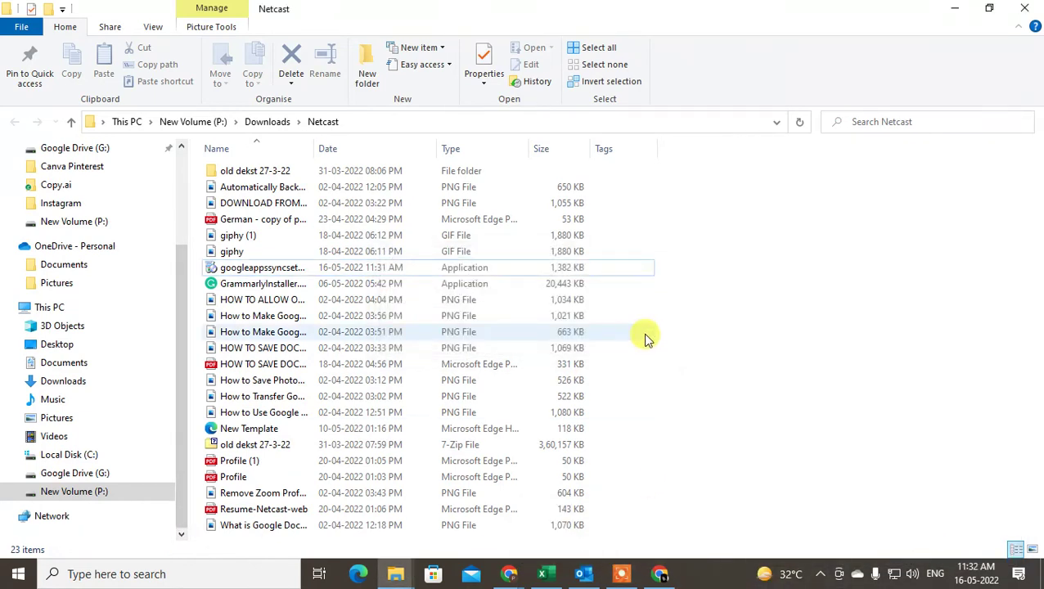
Launch Google Workspace Migration for Microsoft Outlook, sign in with the Google account's email address and allow the requested access
{"action": "left_click", "coordinate": [16, 573]}
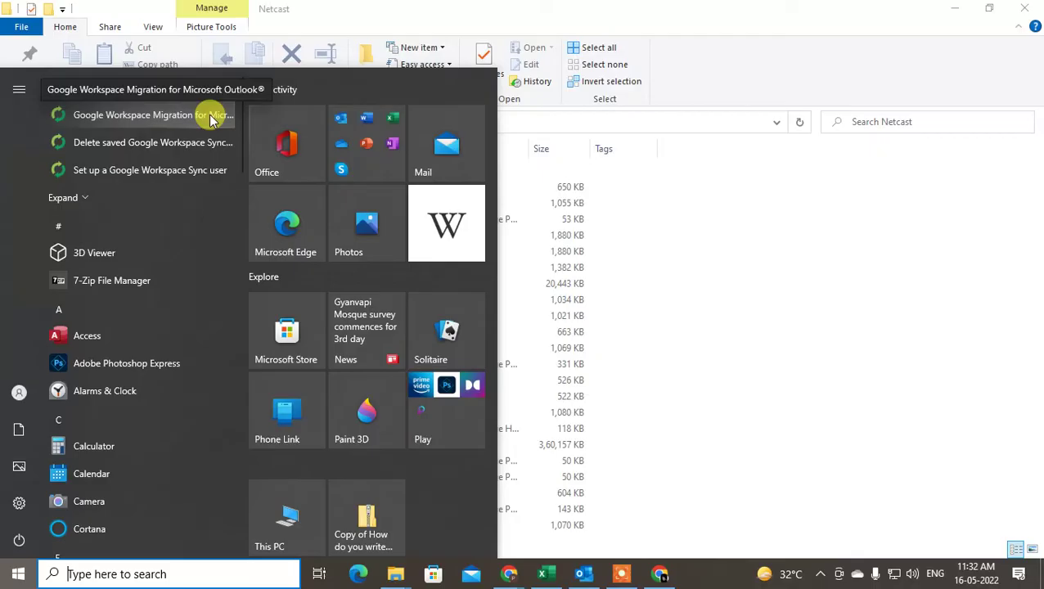
{"action": "left_click", "coordinate": [210, 116]}
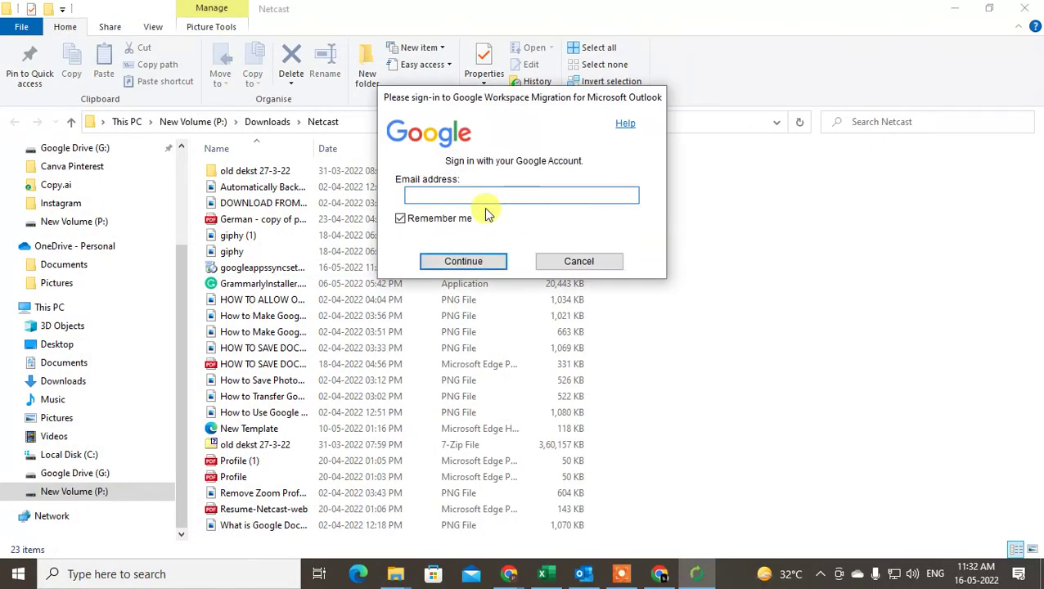
{"action": "type", "text": "net"}
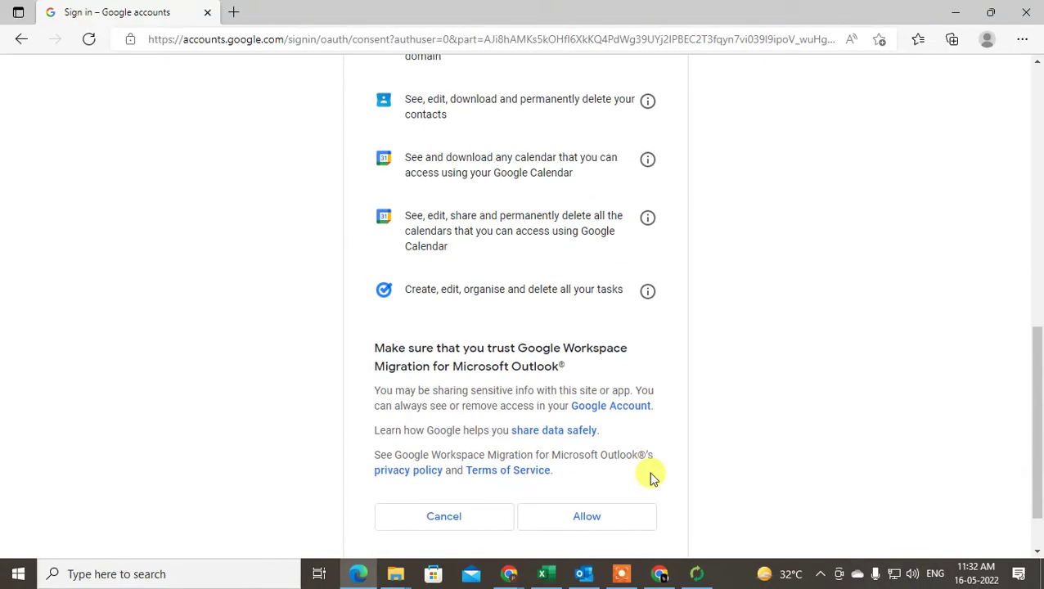
{"action": "left_click", "coordinate": [624, 524]}
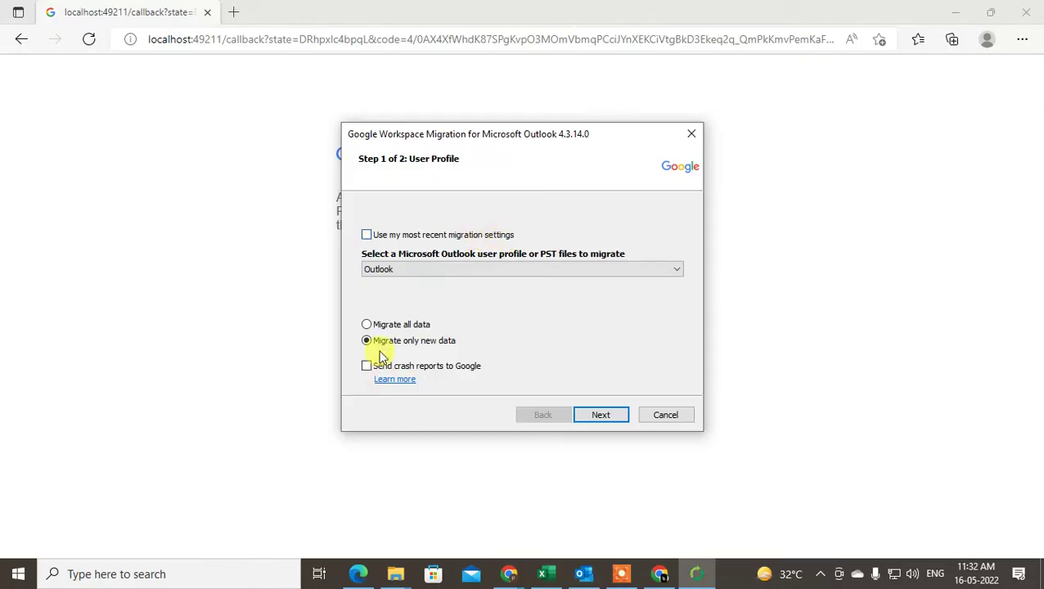
Choose the PST file "migrate backup for gmail" from Documents as the source with all data migrated, and continue to the migration settings
{"action": "left_click", "coordinate": [451, 270]}
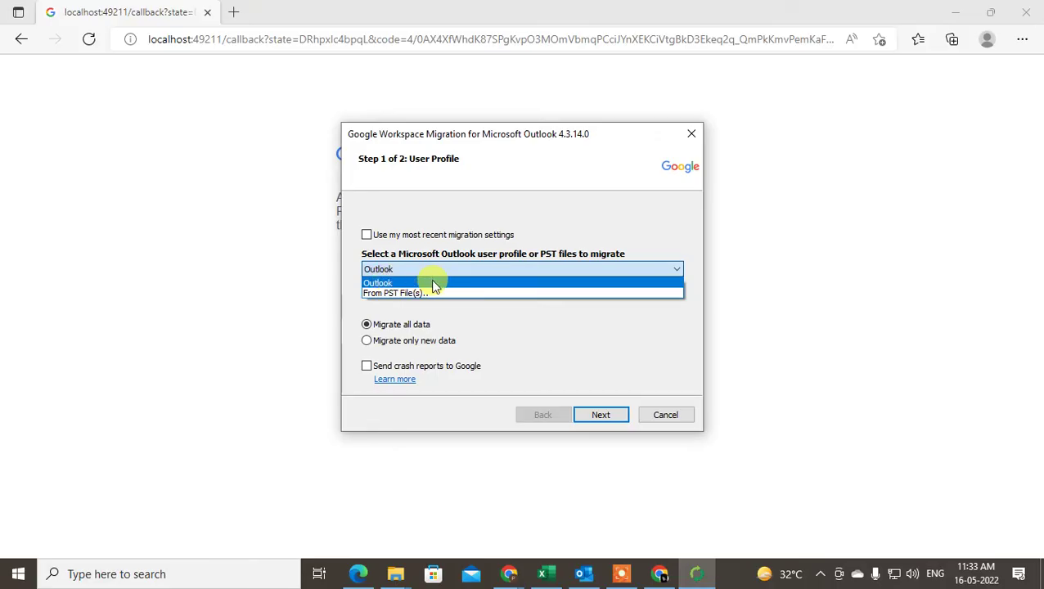
{"action": "left_click", "coordinate": [388, 294]}
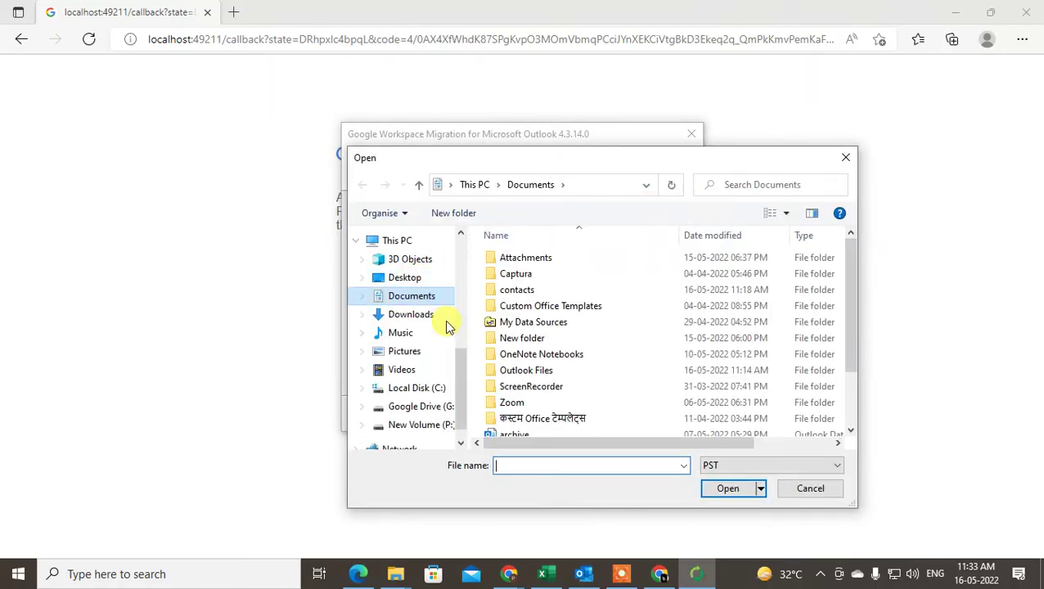
{"action": "left_click", "coordinate": [426, 297]}
{"action": "scroll", "coordinate": [619, 316], "scroll_direction": "down", "scroll_amount": 2}
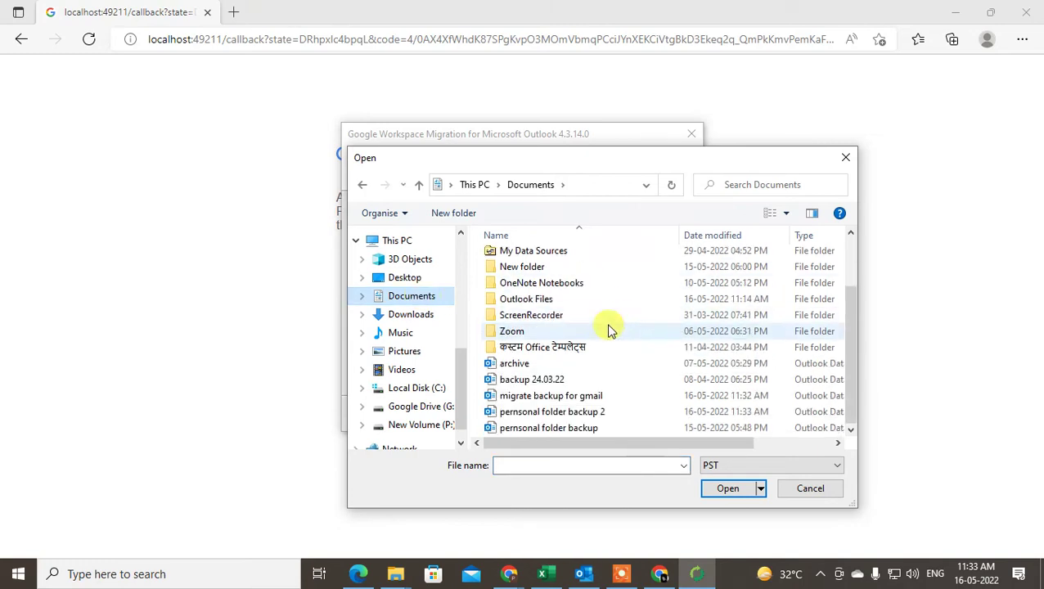
{"action": "scroll", "coordinate": [583, 366], "scroll_direction": "up", "scroll_amount": 1}
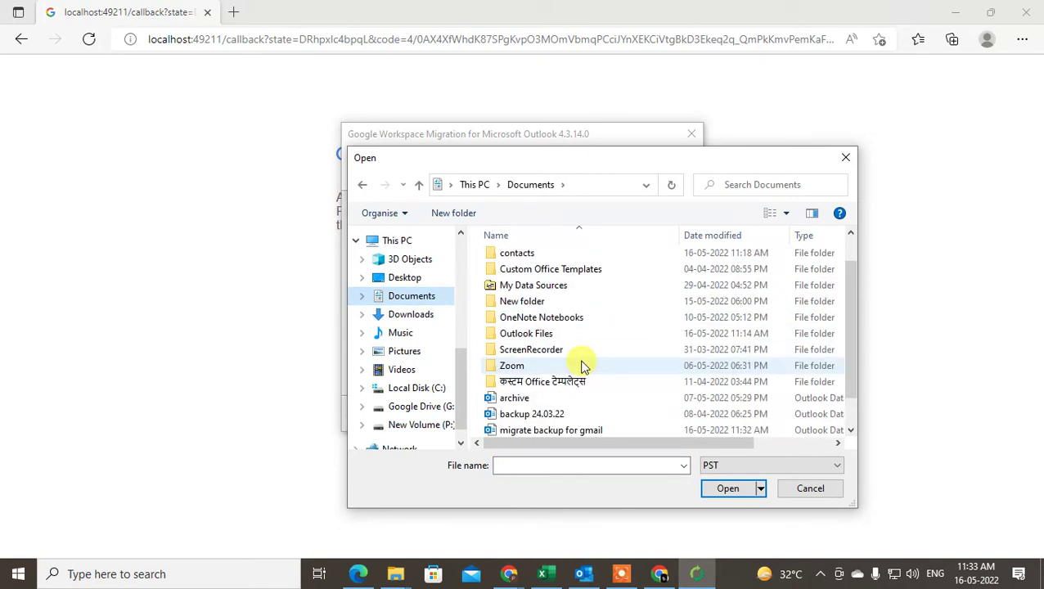
{"action": "scroll", "coordinate": [583, 366], "scroll_direction": "down", "scroll_amount": 1}
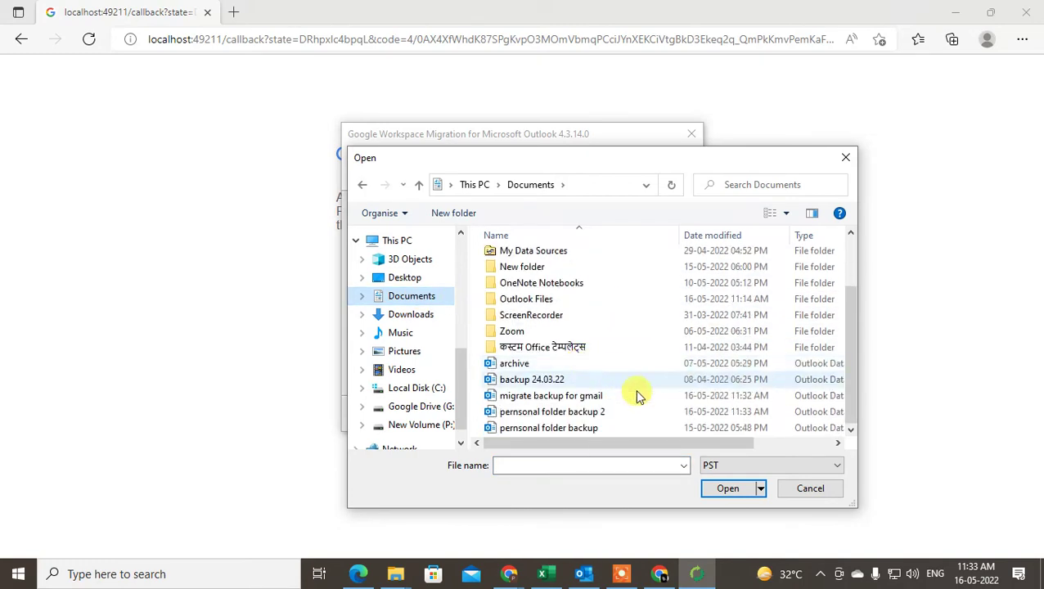
{"action": "left_click", "coordinate": [518, 397]}
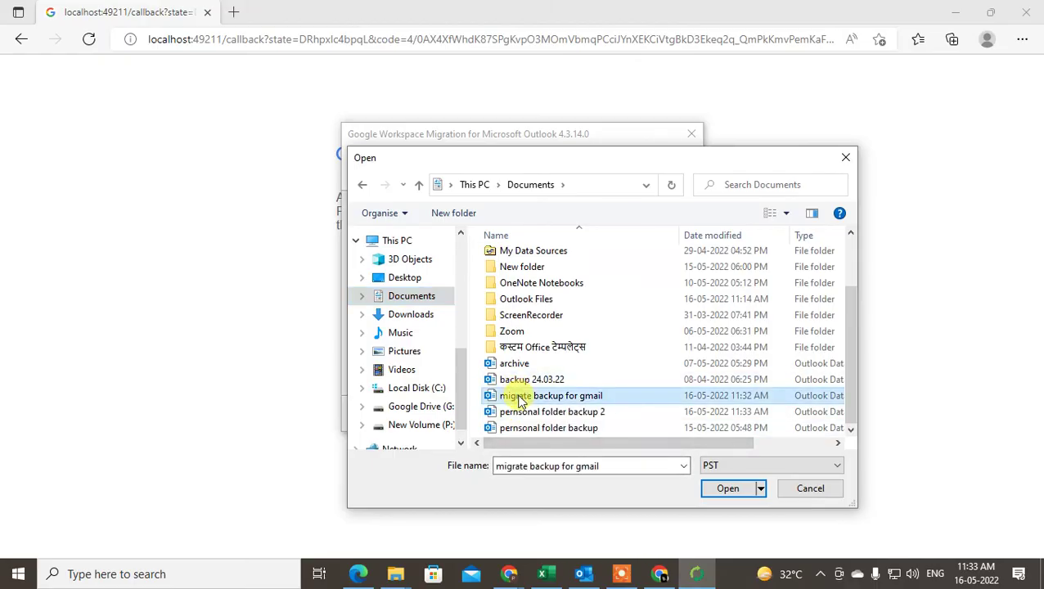
{"action": "left_click", "coordinate": [728, 489]}
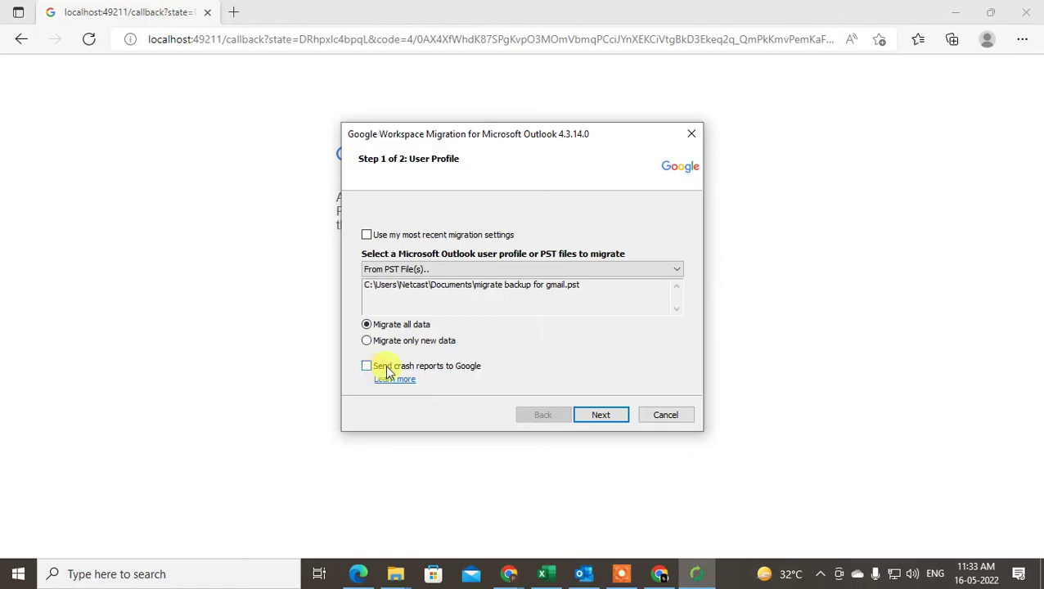
{"action": "left_click", "coordinate": [606, 417]}
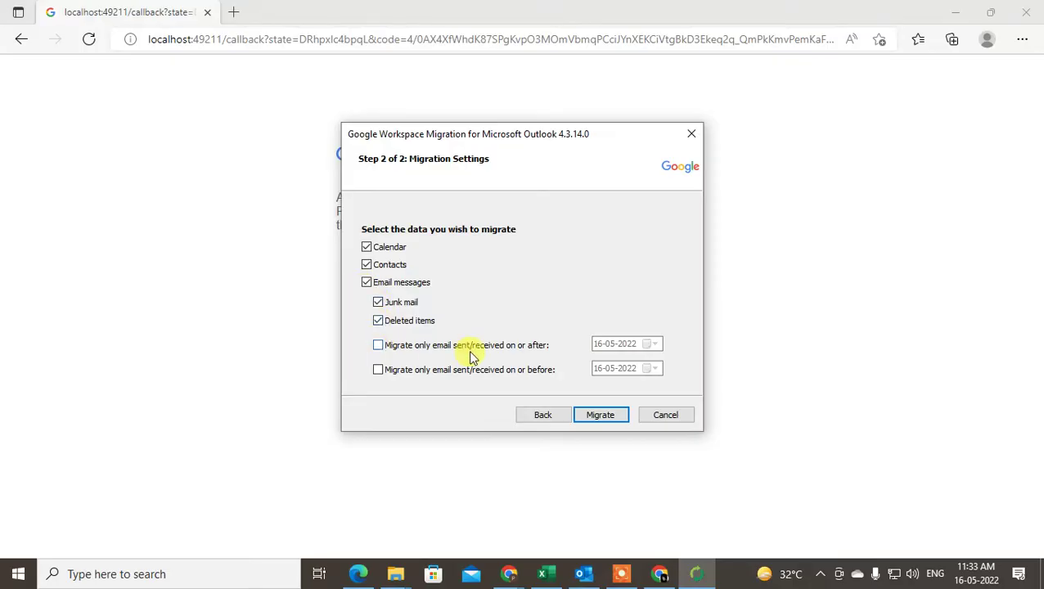
Try limiting the migration to email sent or received on or after 01-03-2021 and on or before 16-05-2022, and clear both limits
{"action": "left_click", "coordinate": [366, 247]}
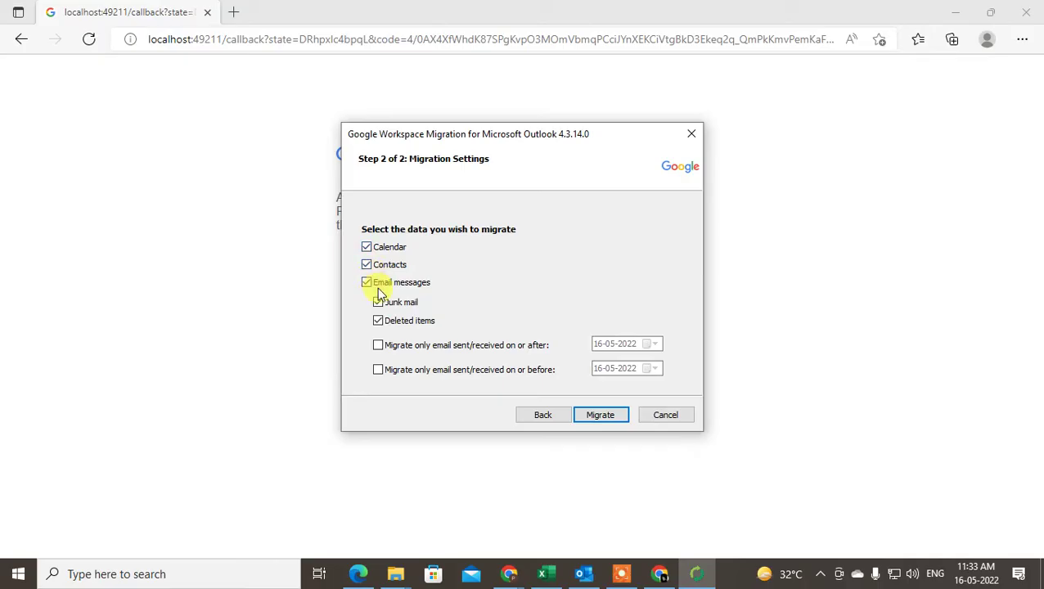
{"action": "left_click", "coordinate": [421, 372]}
{"action": "left_click", "coordinate": [421, 344]}
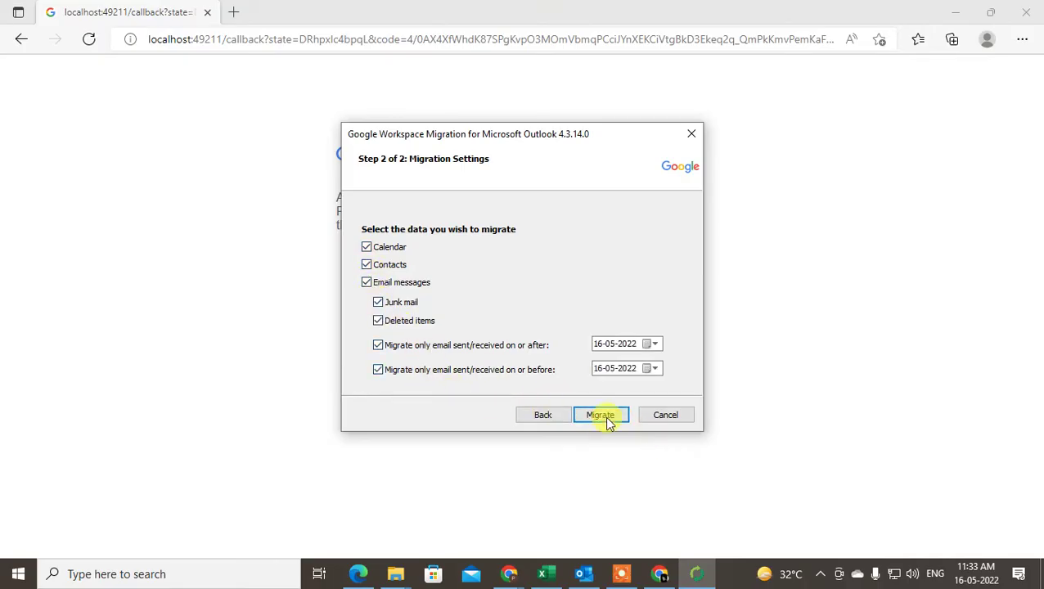
{"action": "left_click", "coordinate": [653, 347]}
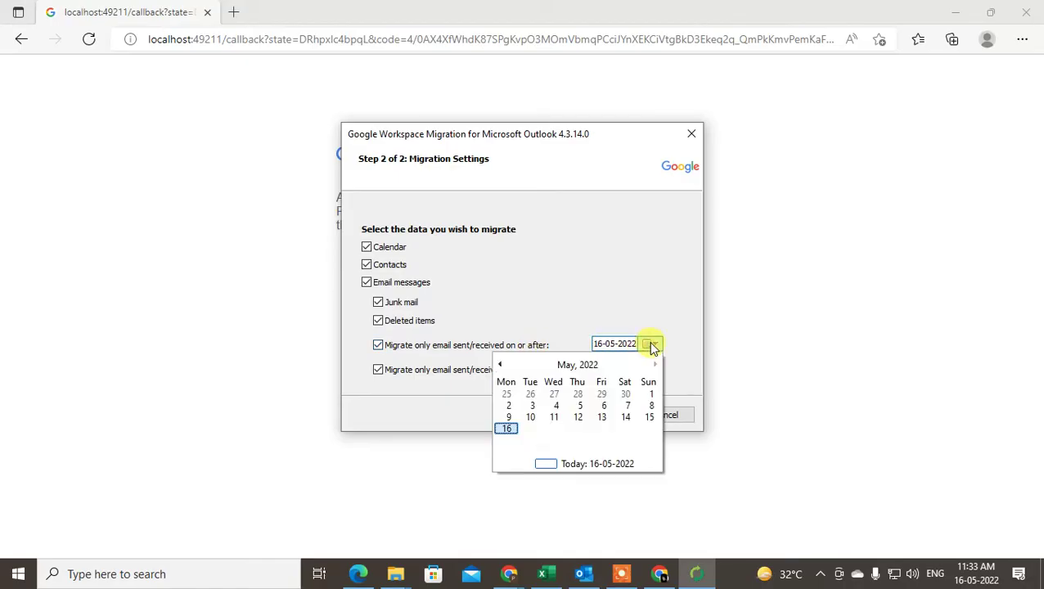
{"action": "left_click", "coordinate": [502, 365]}
{"action": "left_click", "coordinate": [502, 365]}
{"action": "left_click", "coordinate": [502, 365]}
{"action": "left_click", "coordinate": [502, 365]}
{"action": "left_click", "coordinate": [502, 365]}
{"action": "left_click", "coordinate": [502, 365]}
{"action": "left_click", "coordinate": [502, 365]}
{"action": "left_click", "coordinate": [502, 365]}
{"action": "left_click", "coordinate": [502, 365]}
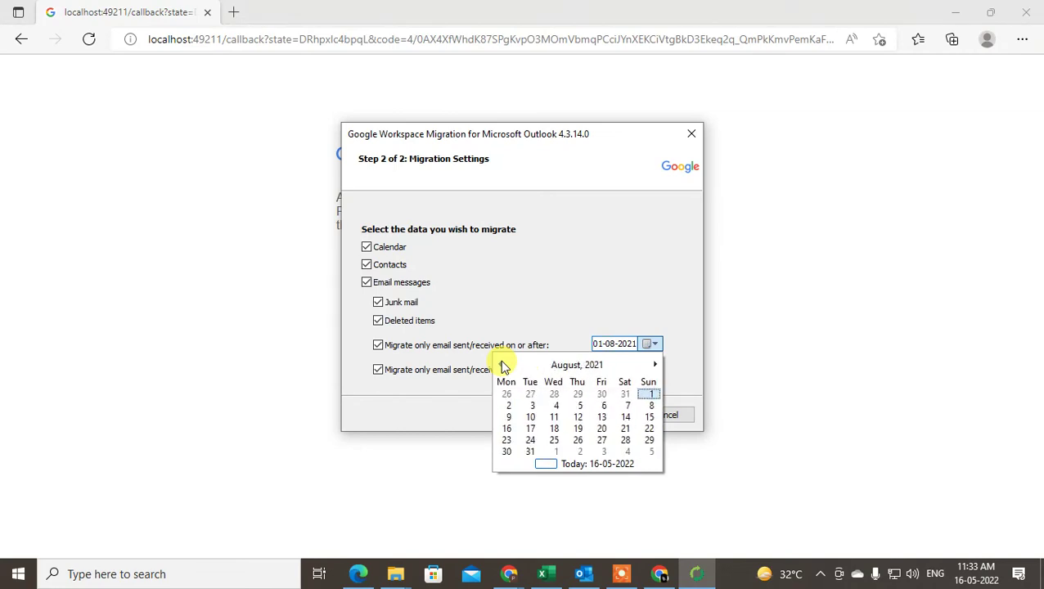
{"action": "left_click", "coordinate": [501, 365]}
{"action": "left_click", "coordinate": [502, 365]}
{"action": "left_click", "coordinate": [502, 365]}
{"action": "left_click", "coordinate": [502, 365]}
{"action": "left_click", "coordinate": [502, 365]}
{"action": "left_click", "coordinate": [454, 349]}
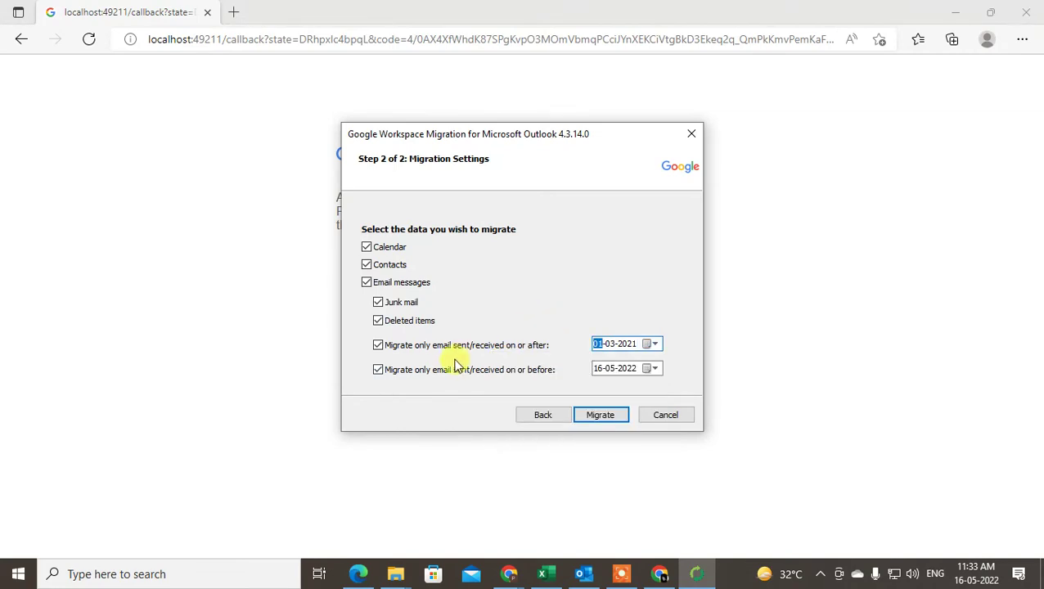
{"action": "left_click", "coordinate": [419, 349]}
{"action": "left_click", "coordinate": [378, 369]}
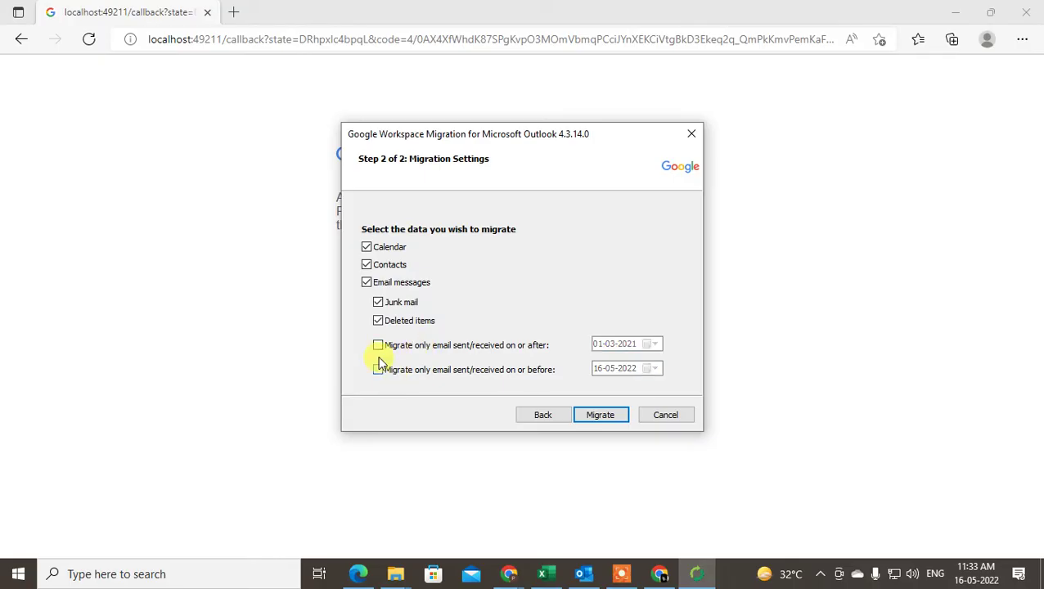
Start migrating the calendar, contacts and email messages, including junk mail and deleted items
{"action": "left_click", "coordinate": [602, 417]}
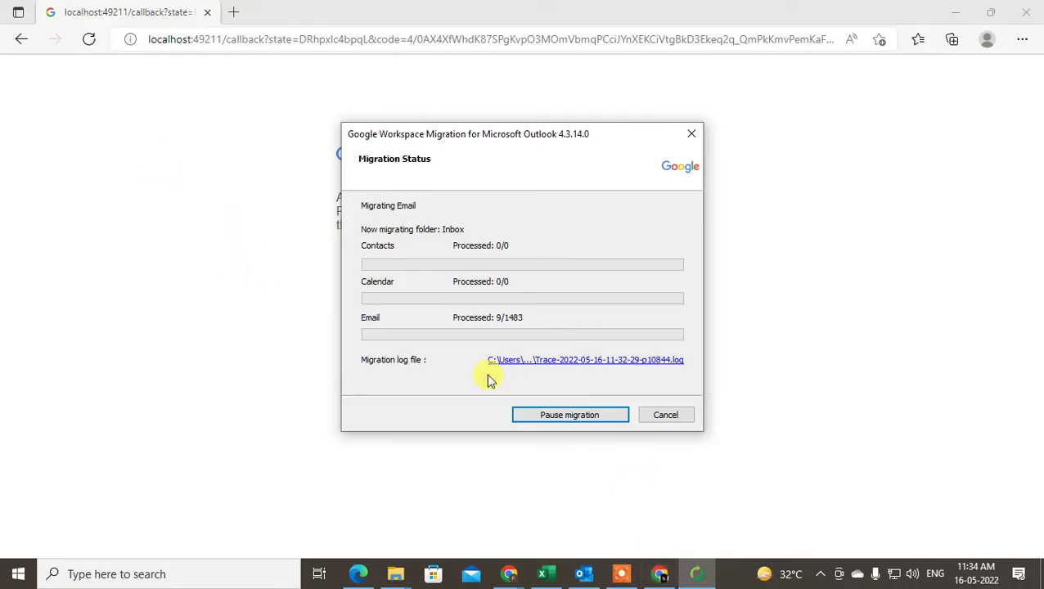
Switch to Chrome and open Gmail in the tab showing the download thank-you page
{"action": "left_click", "coordinate": [661, 572]}
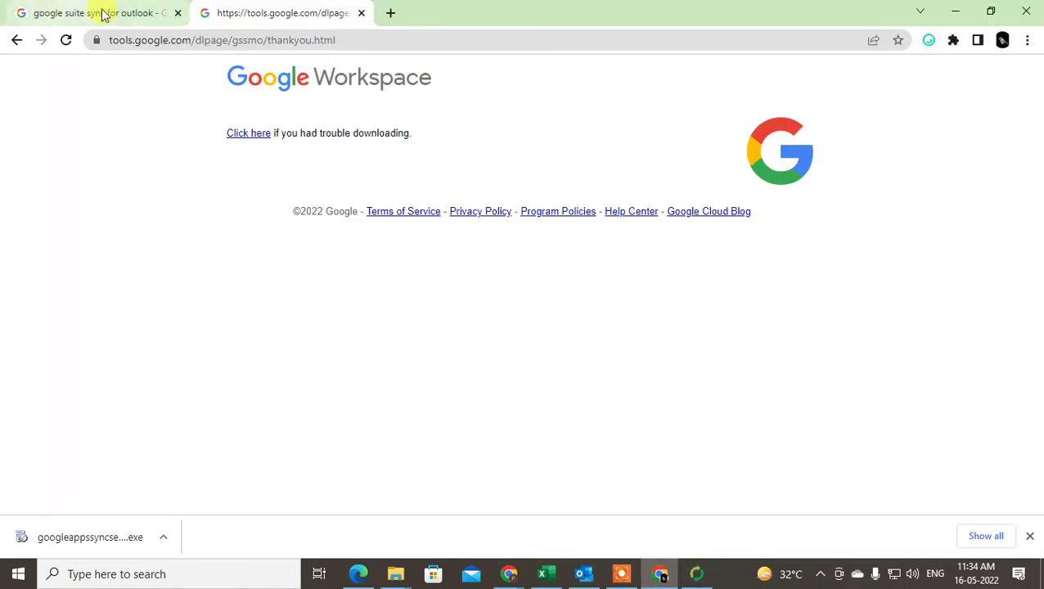
{"action": "left_click", "coordinate": [221, 40]}
{"action": "type", "text": "g"}
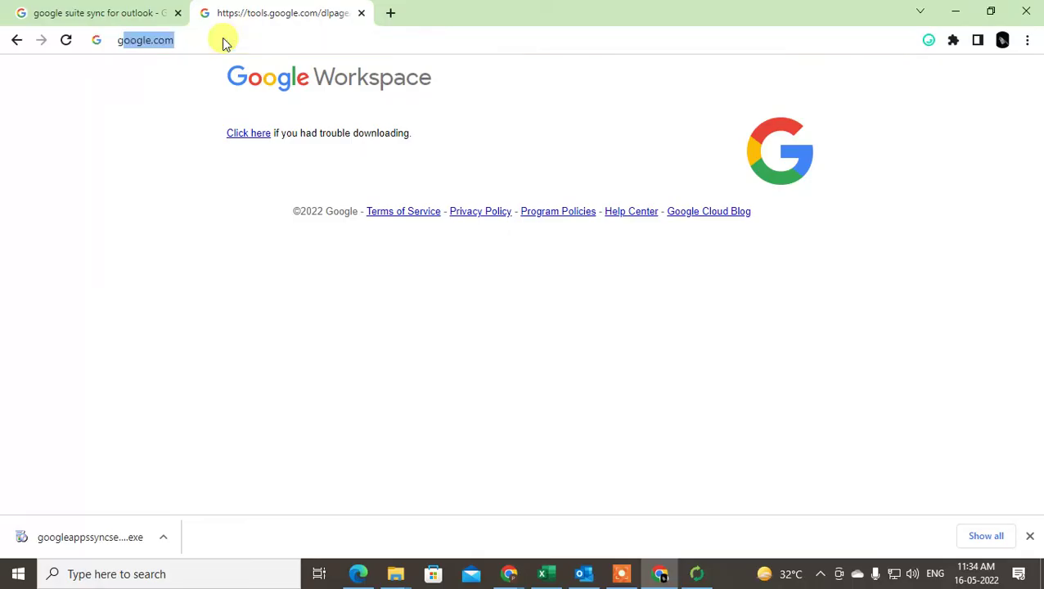
{"action": "type", "text": "mail"}
{"action": "key", "text": "Return"}
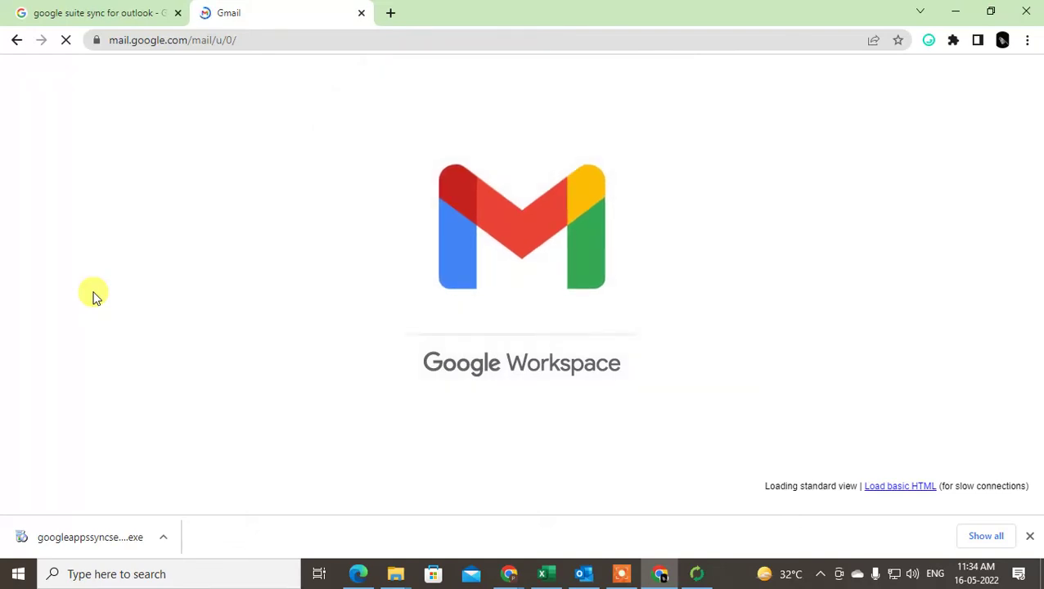
Open the "migrate backup for gmail.pst" label in Gmail and examine its nested labels
{"action": "scroll", "coordinate": [142, 215], "scroll_direction": "down", "scroll_amount": 5}
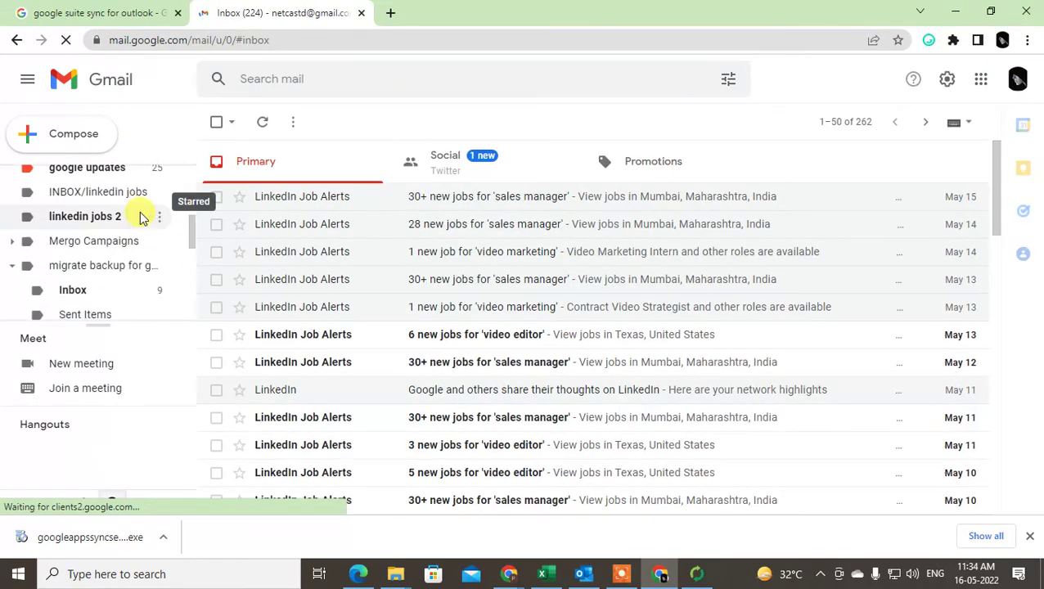
{"action": "scroll", "coordinate": [131, 238], "scroll_direction": "down", "scroll_amount": 3}
{"action": "scroll", "coordinate": [115, 250], "scroll_direction": "up", "scroll_amount": 5}
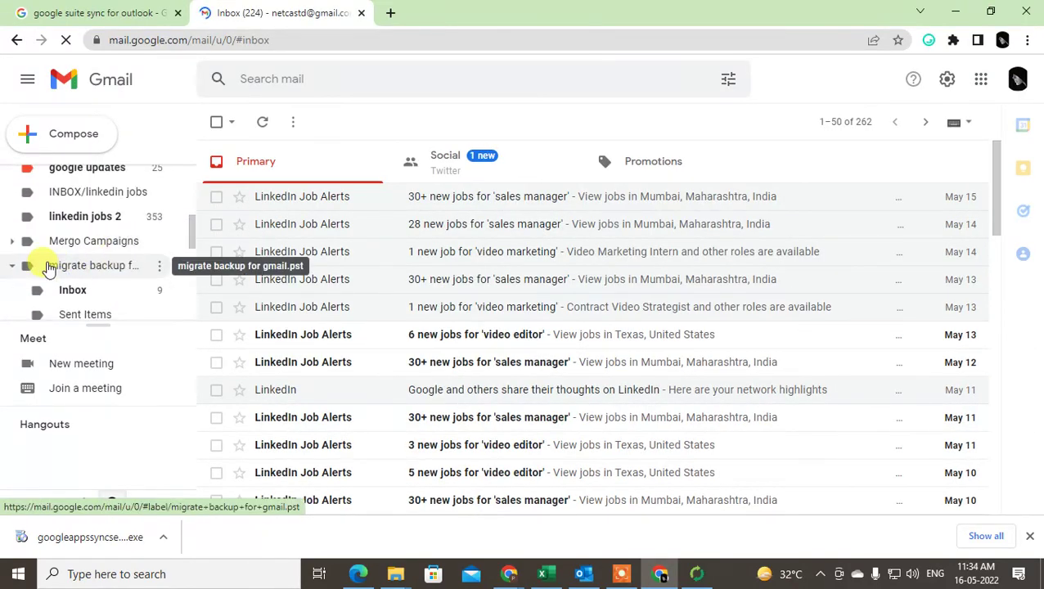
{"action": "left_click", "coordinate": [101, 267]}
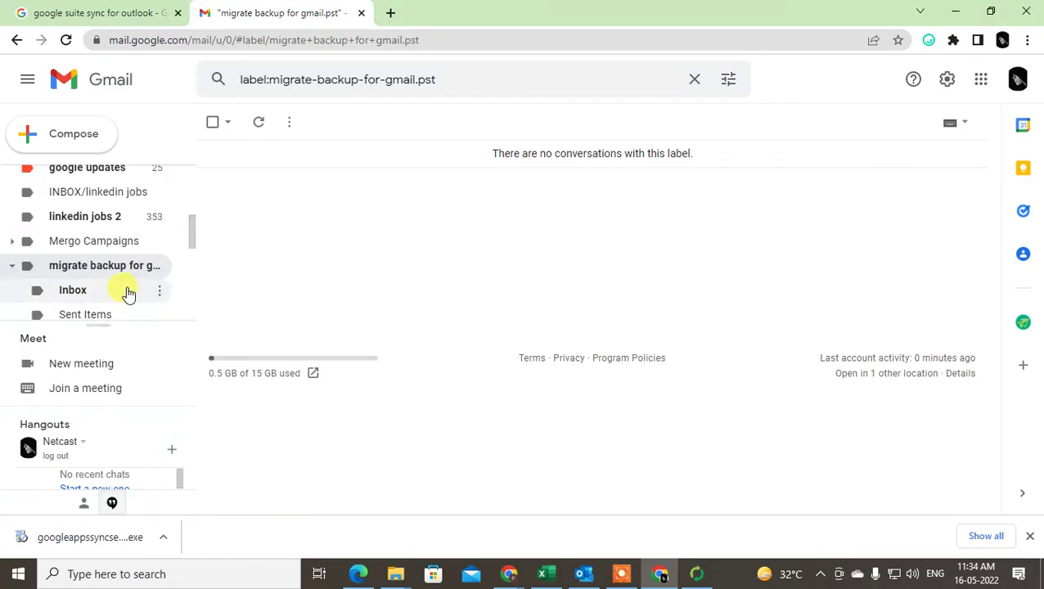
{"action": "scroll", "coordinate": [123, 289], "scroll_direction": "down", "scroll_amount": 2}
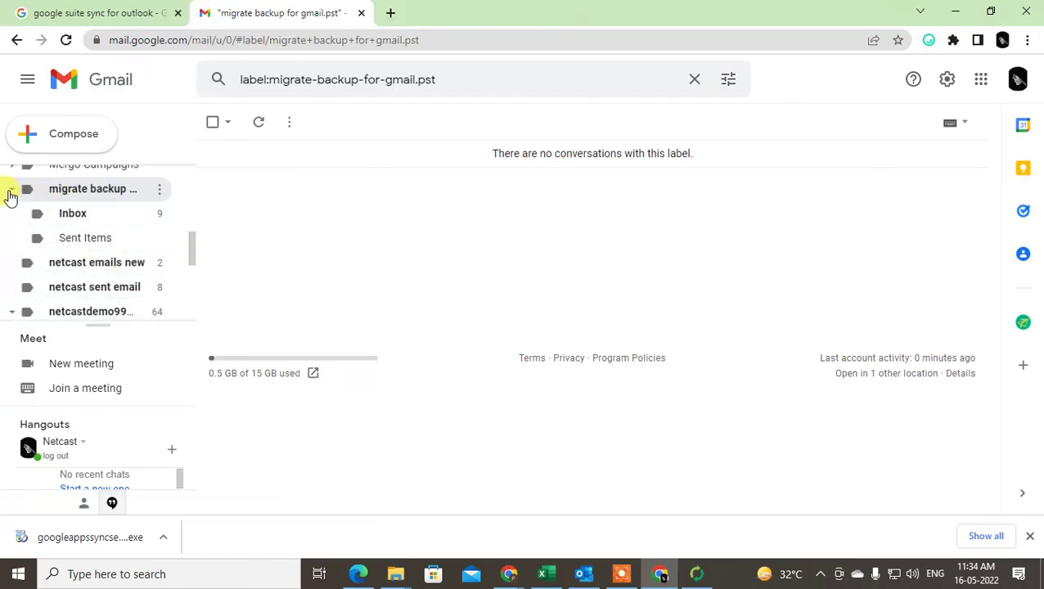
{"action": "left_click", "coordinate": [11, 193]}
{"action": "left_click", "coordinate": [11, 193]}
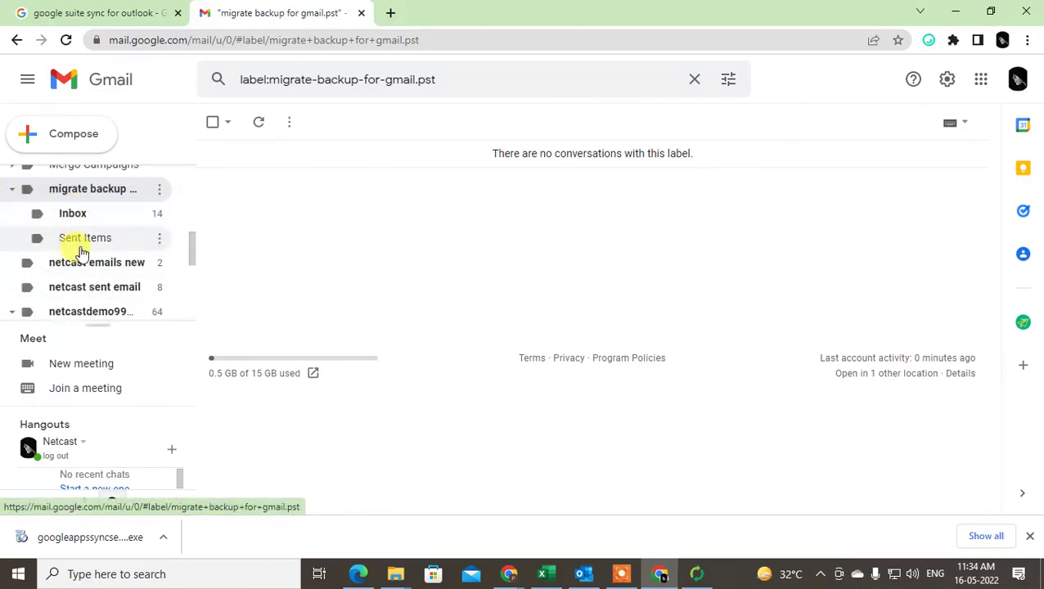
{"action": "scroll", "coordinate": [82, 253], "scroll_direction": "down", "scroll_amount": 2}
Check the migration status and open the Inbox label nested under "migrate backup for gmail.pst"
{"action": "left_click", "coordinate": [697, 574]}
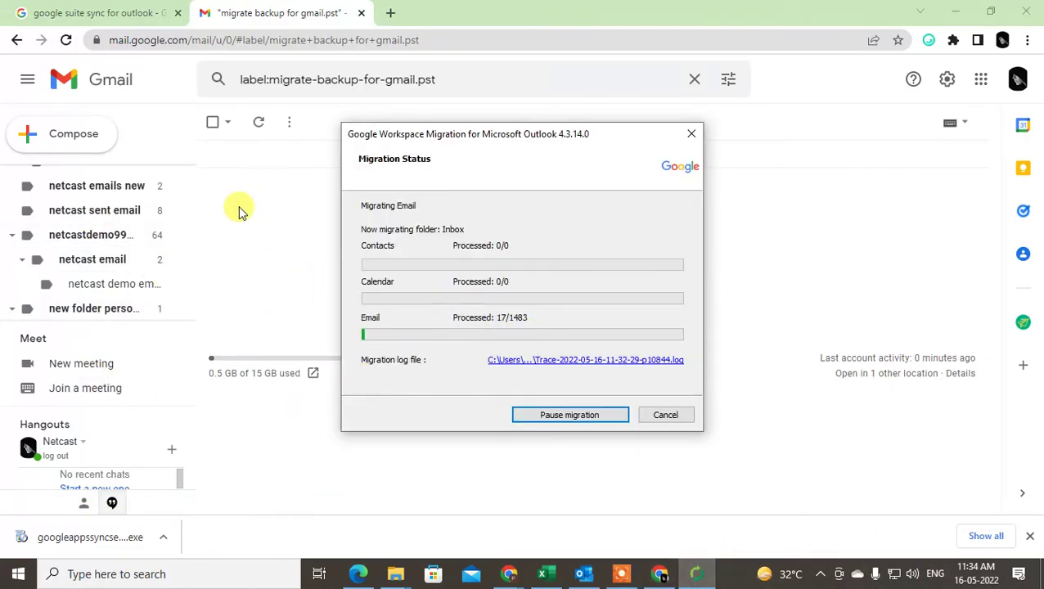
{"action": "scroll", "coordinate": [124, 256], "scroll_direction": "up", "scroll_amount": 2}
{"action": "scroll", "coordinate": [125, 256], "scroll_direction": "up", "scroll_amount": 2}
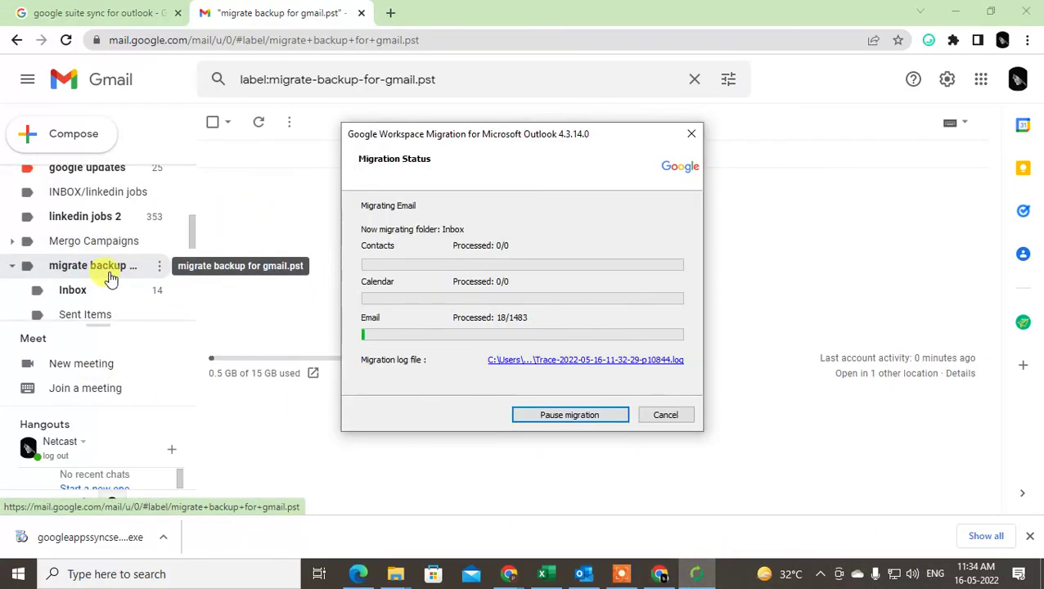
{"action": "left_click", "coordinate": [86, 291]}
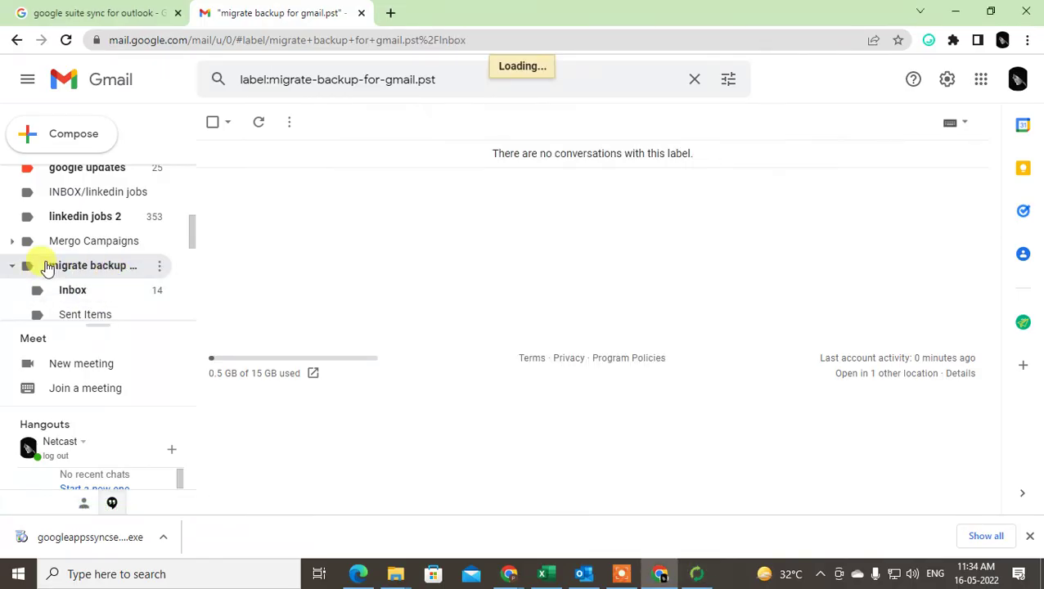